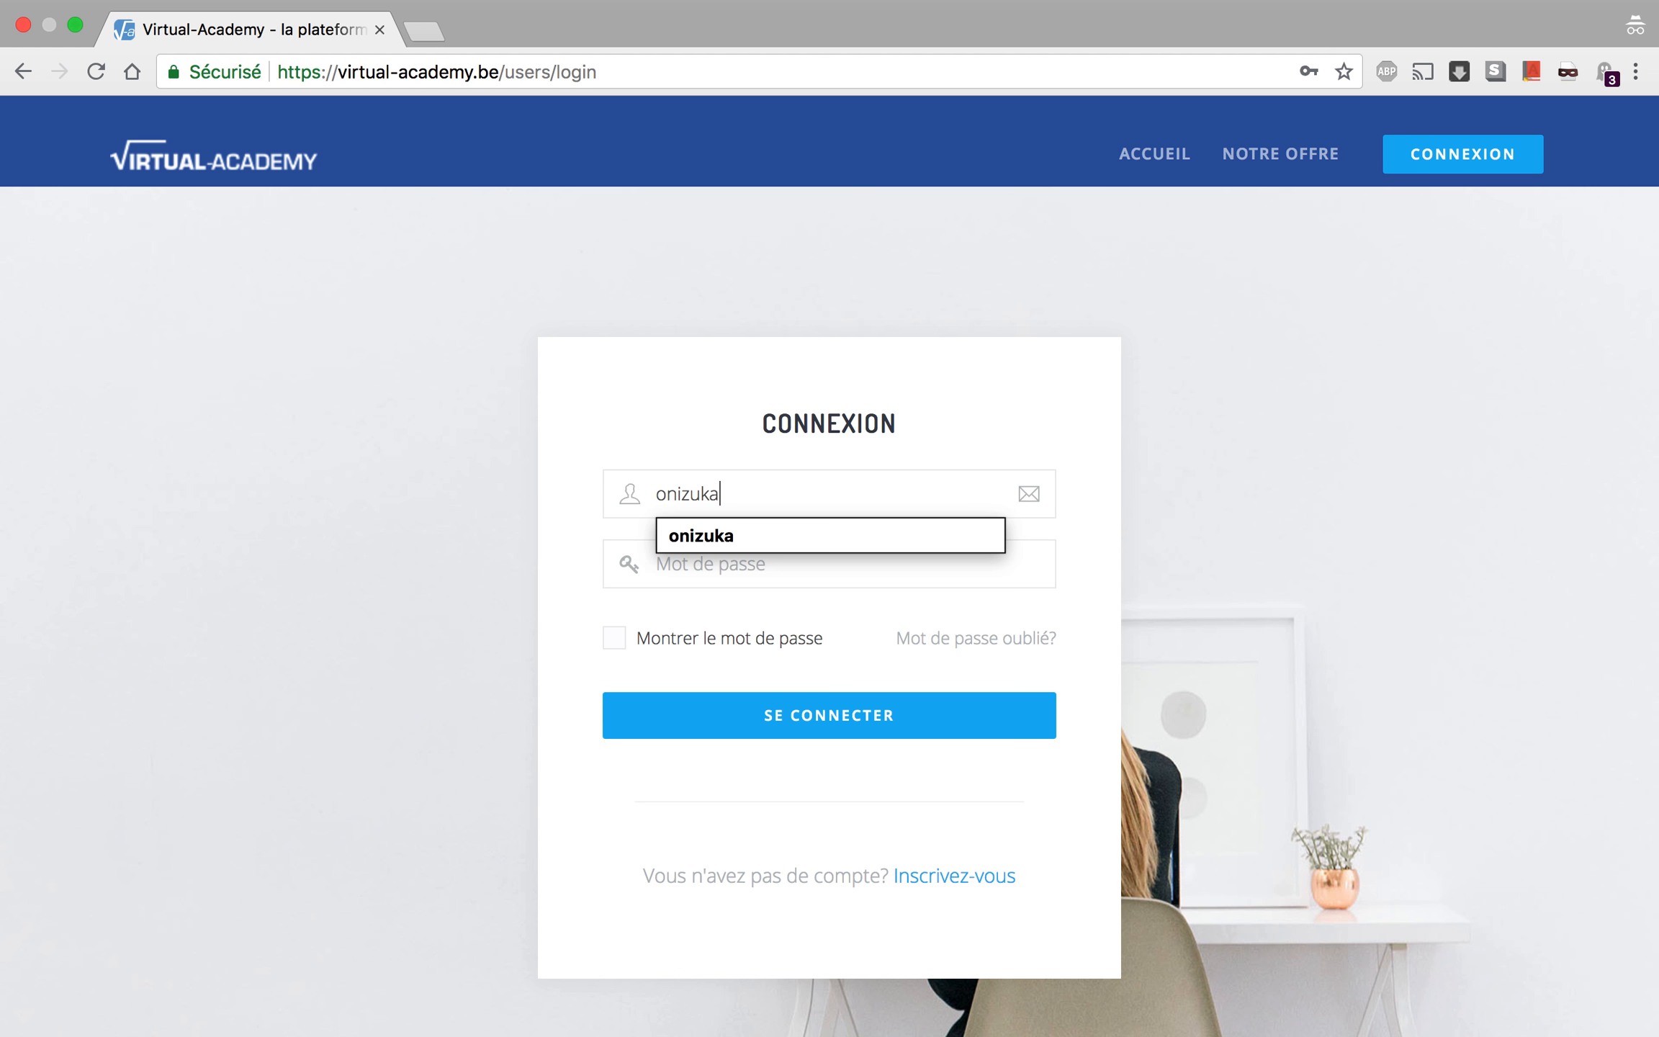
Sign in to the teacher account with its password and open the class management page
text(••••••••)
key(Return)
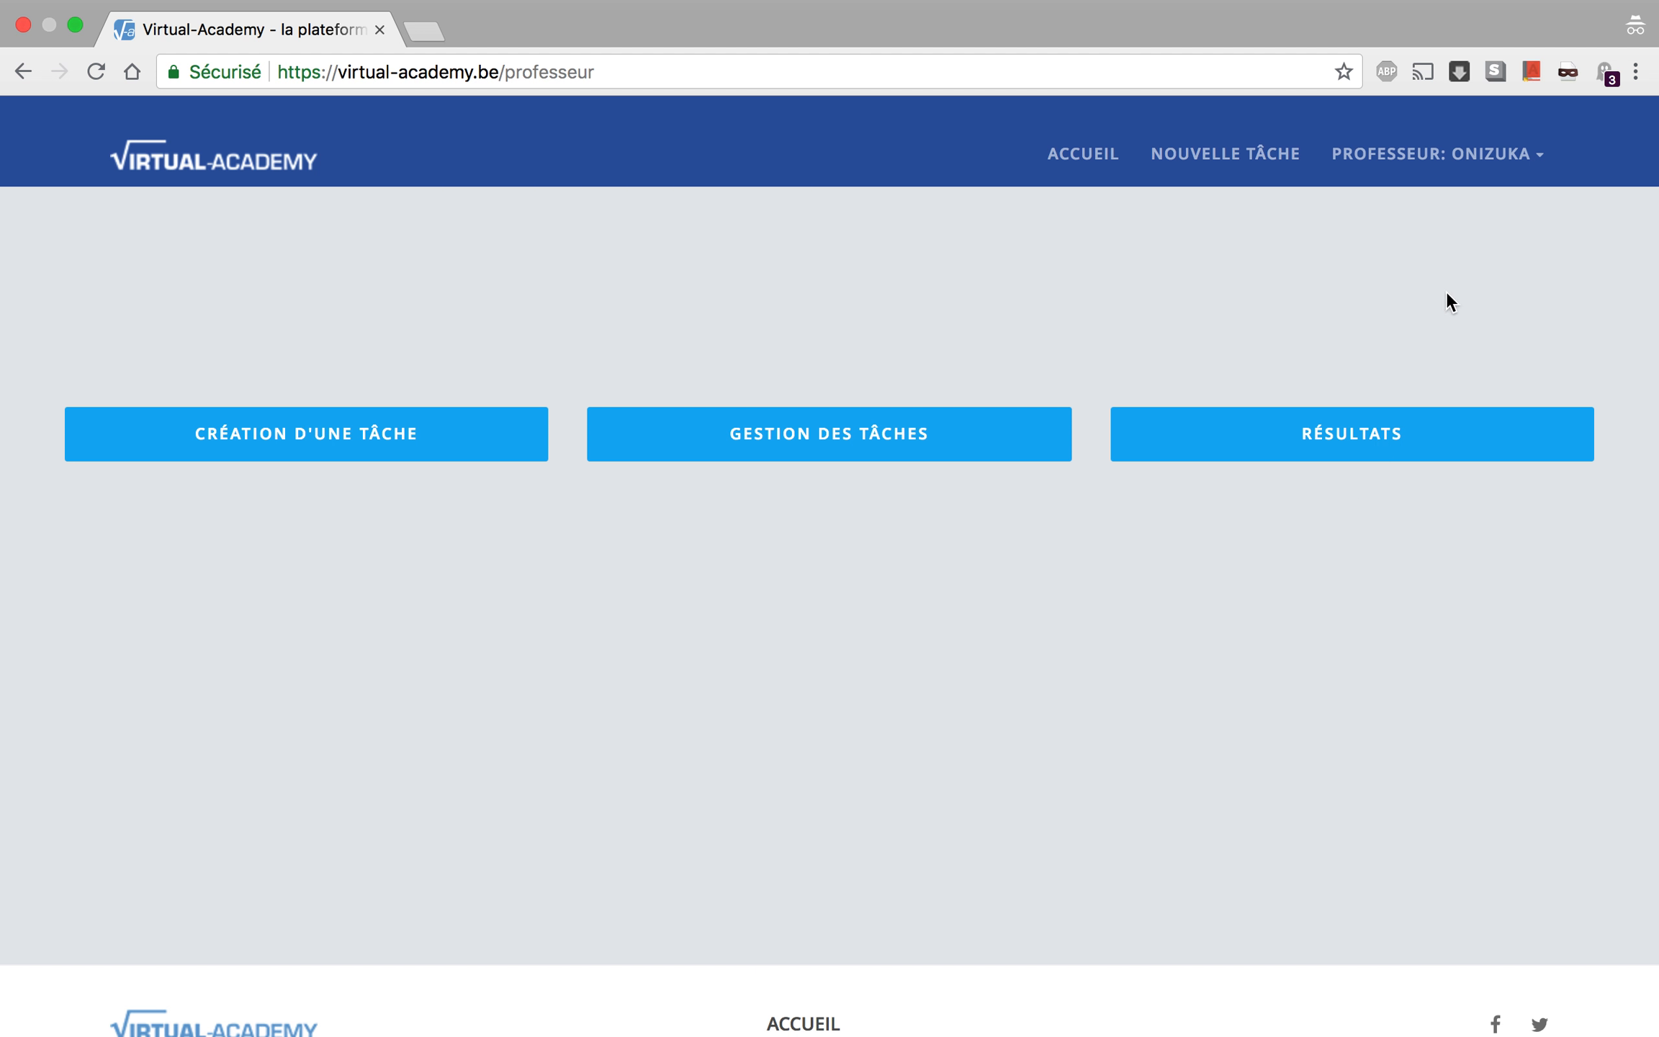
click(1509, 167)
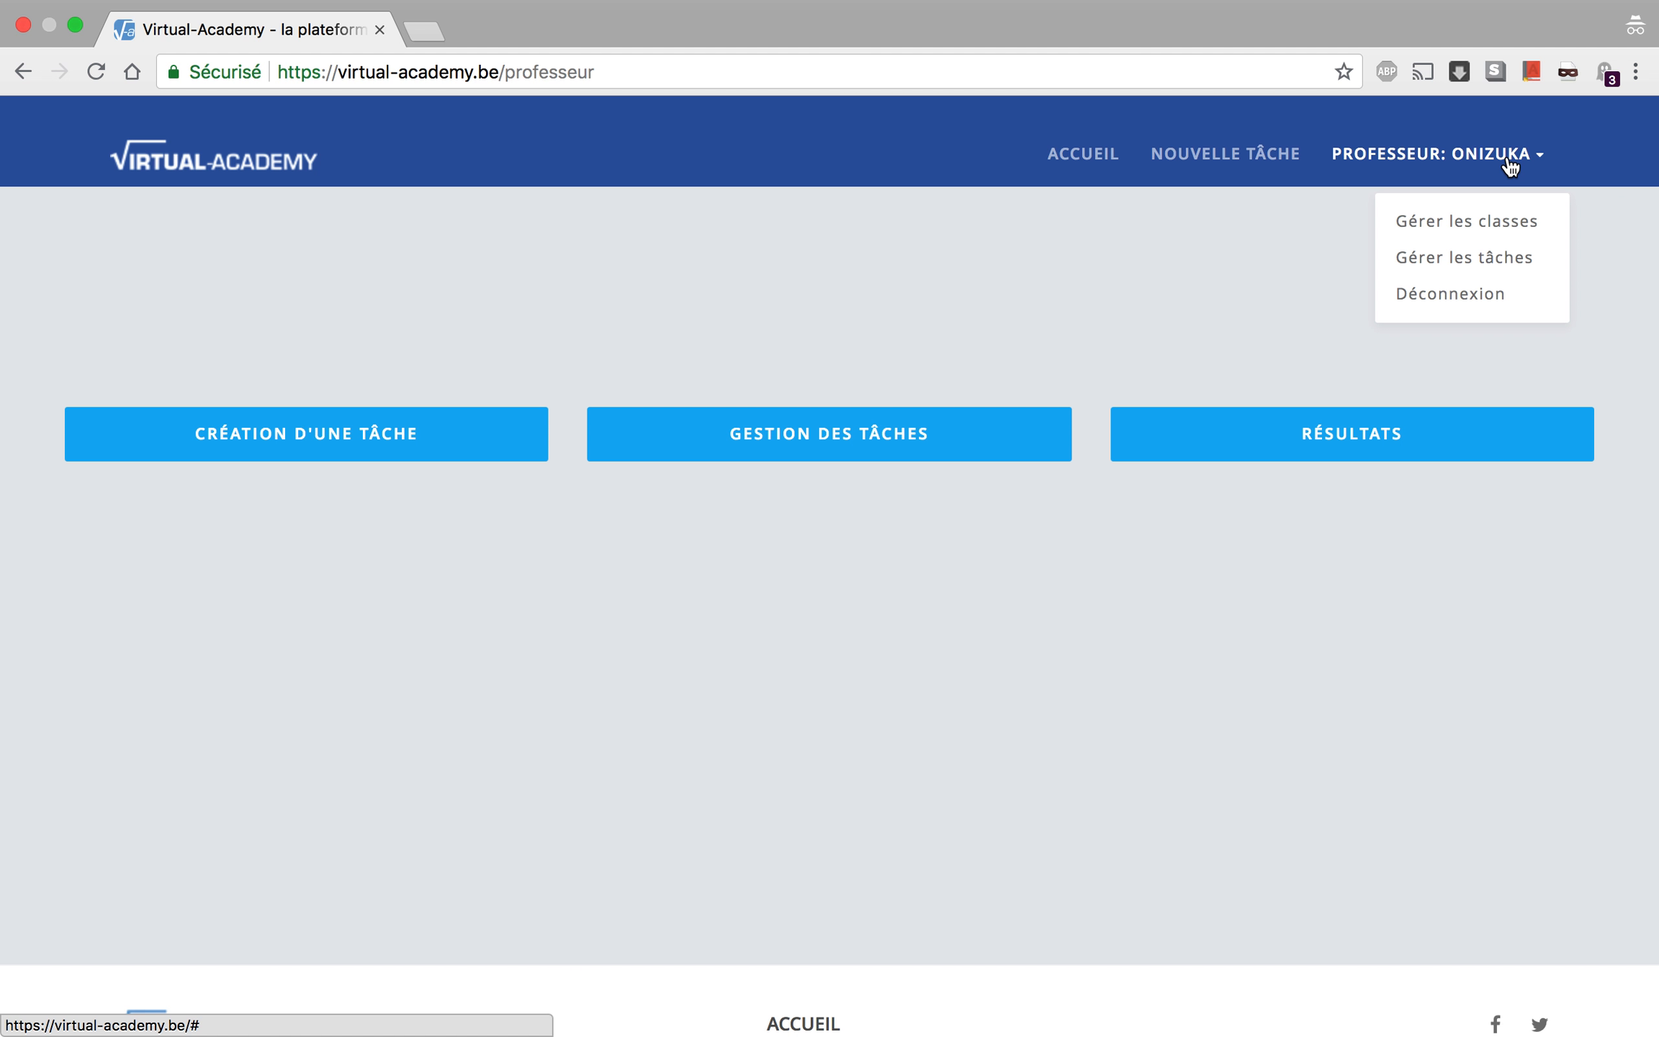
click(1473, 224)
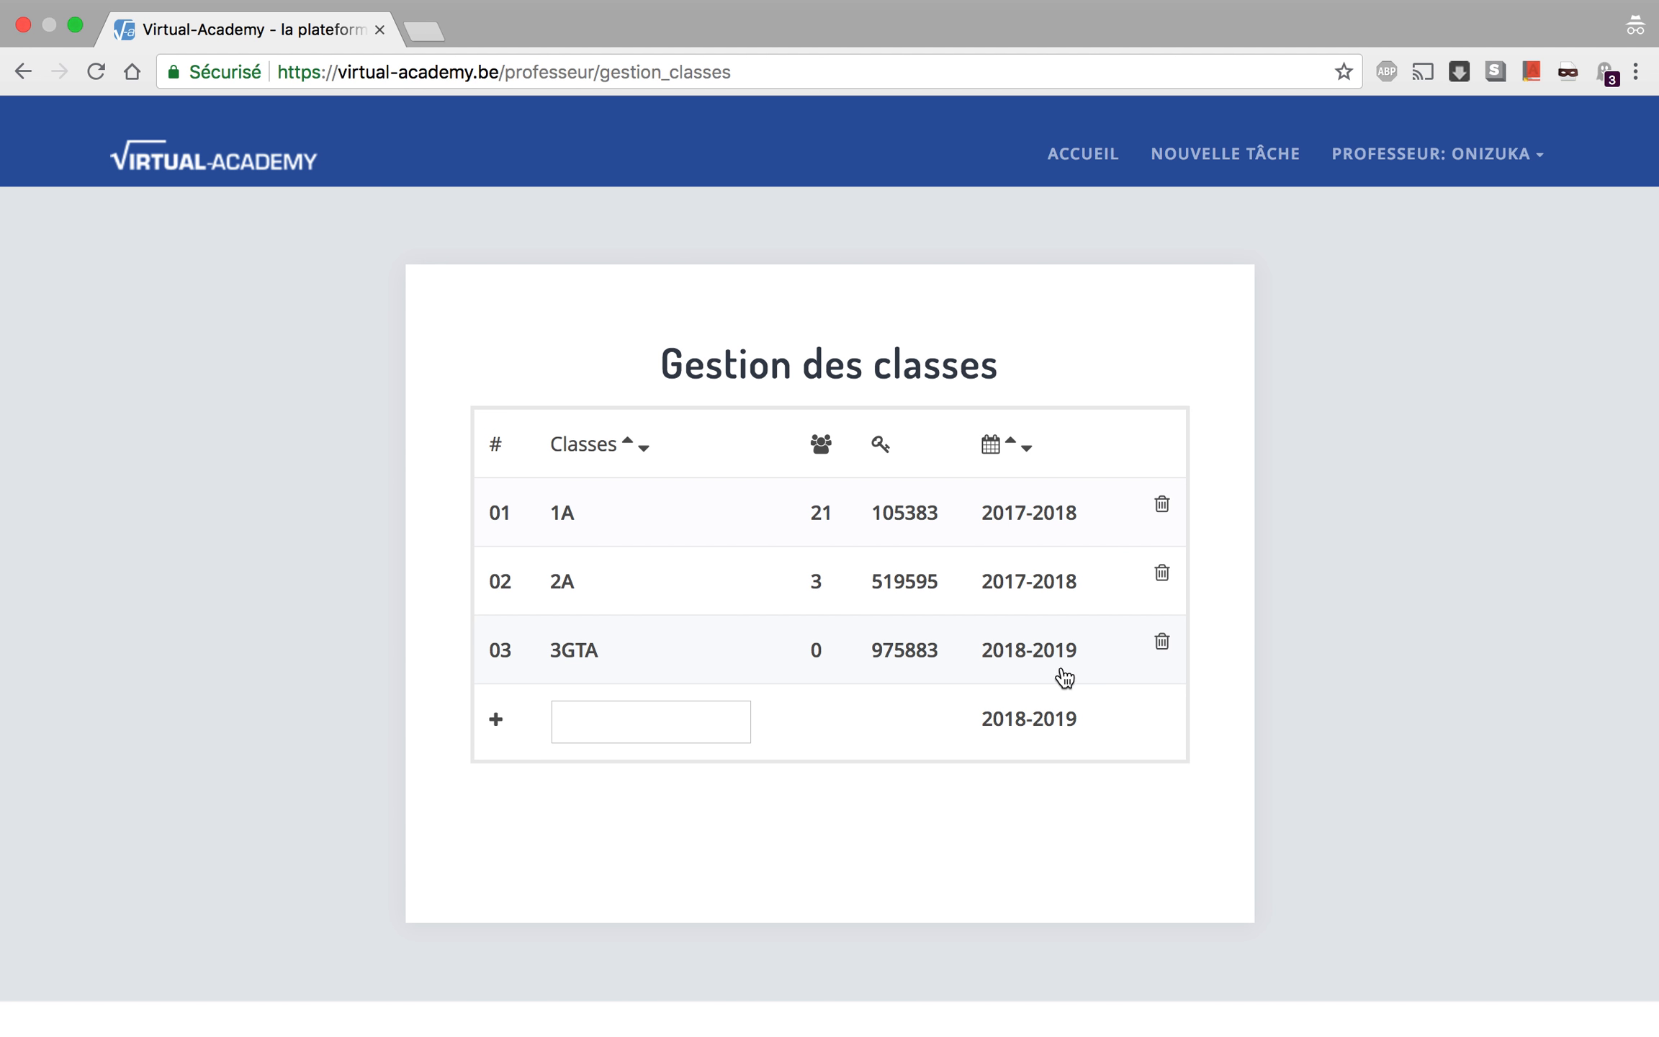
Delete the 3GTA class and add a new class named 2GTA
click(1164, 648)
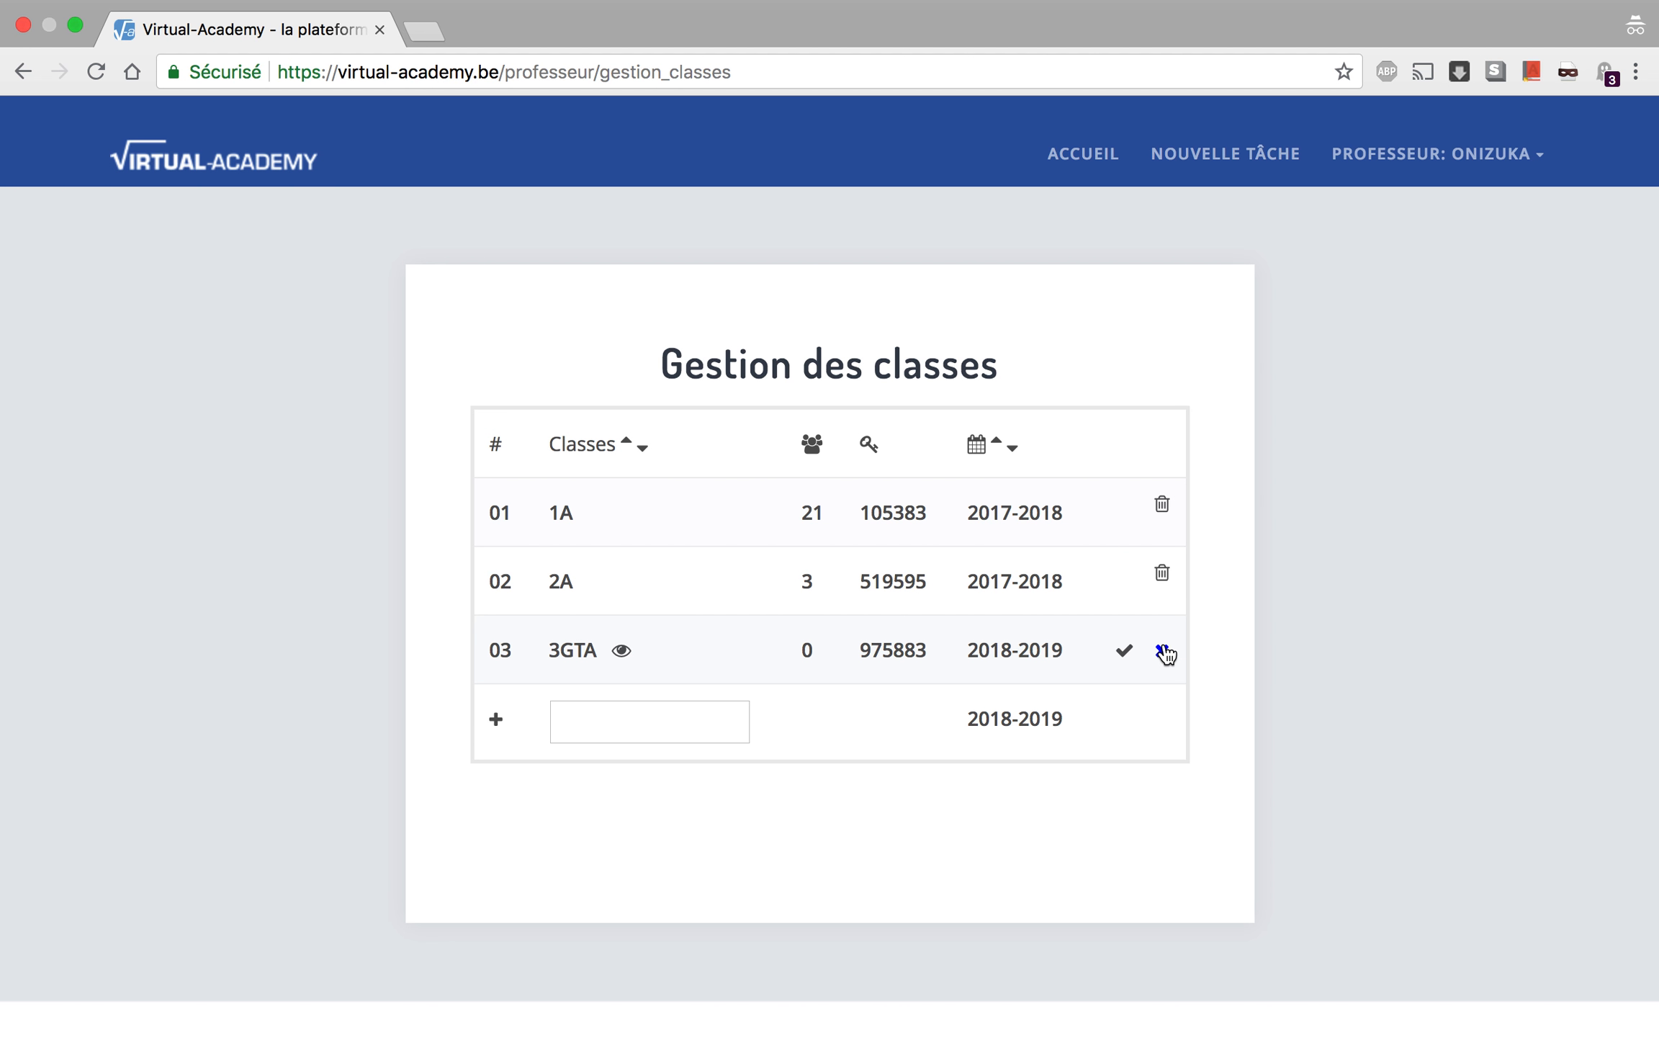
click(1123, 654)
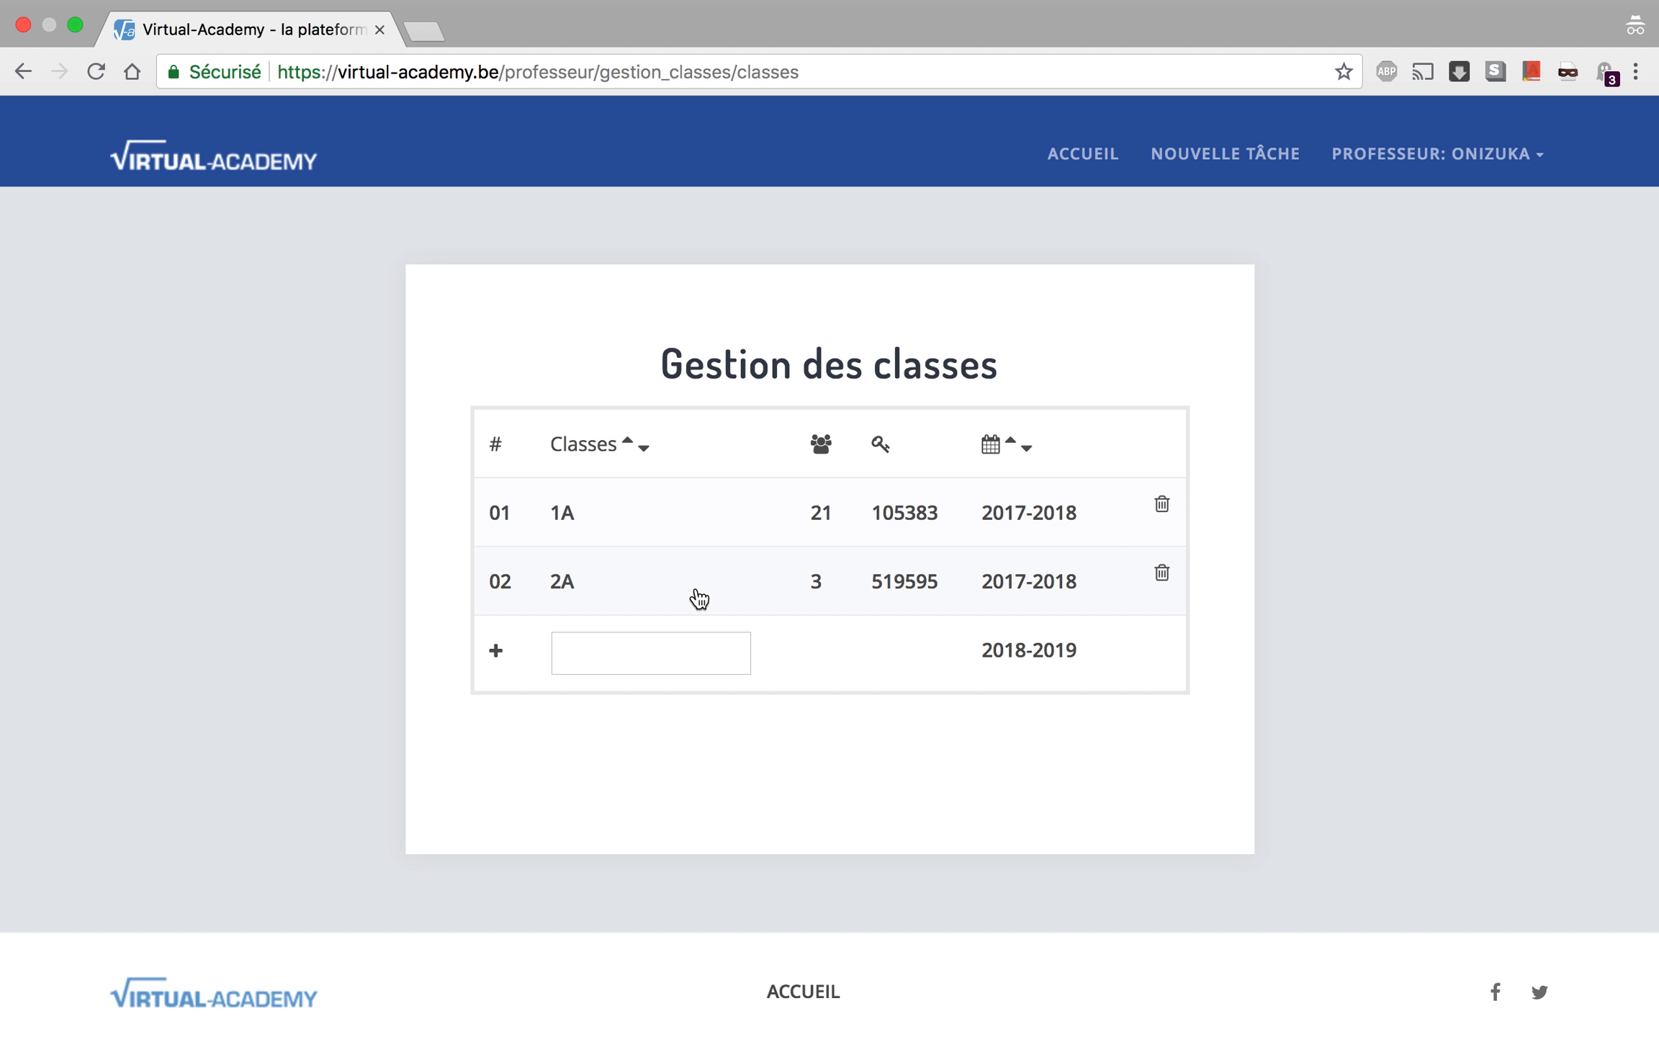
click(597, 664)
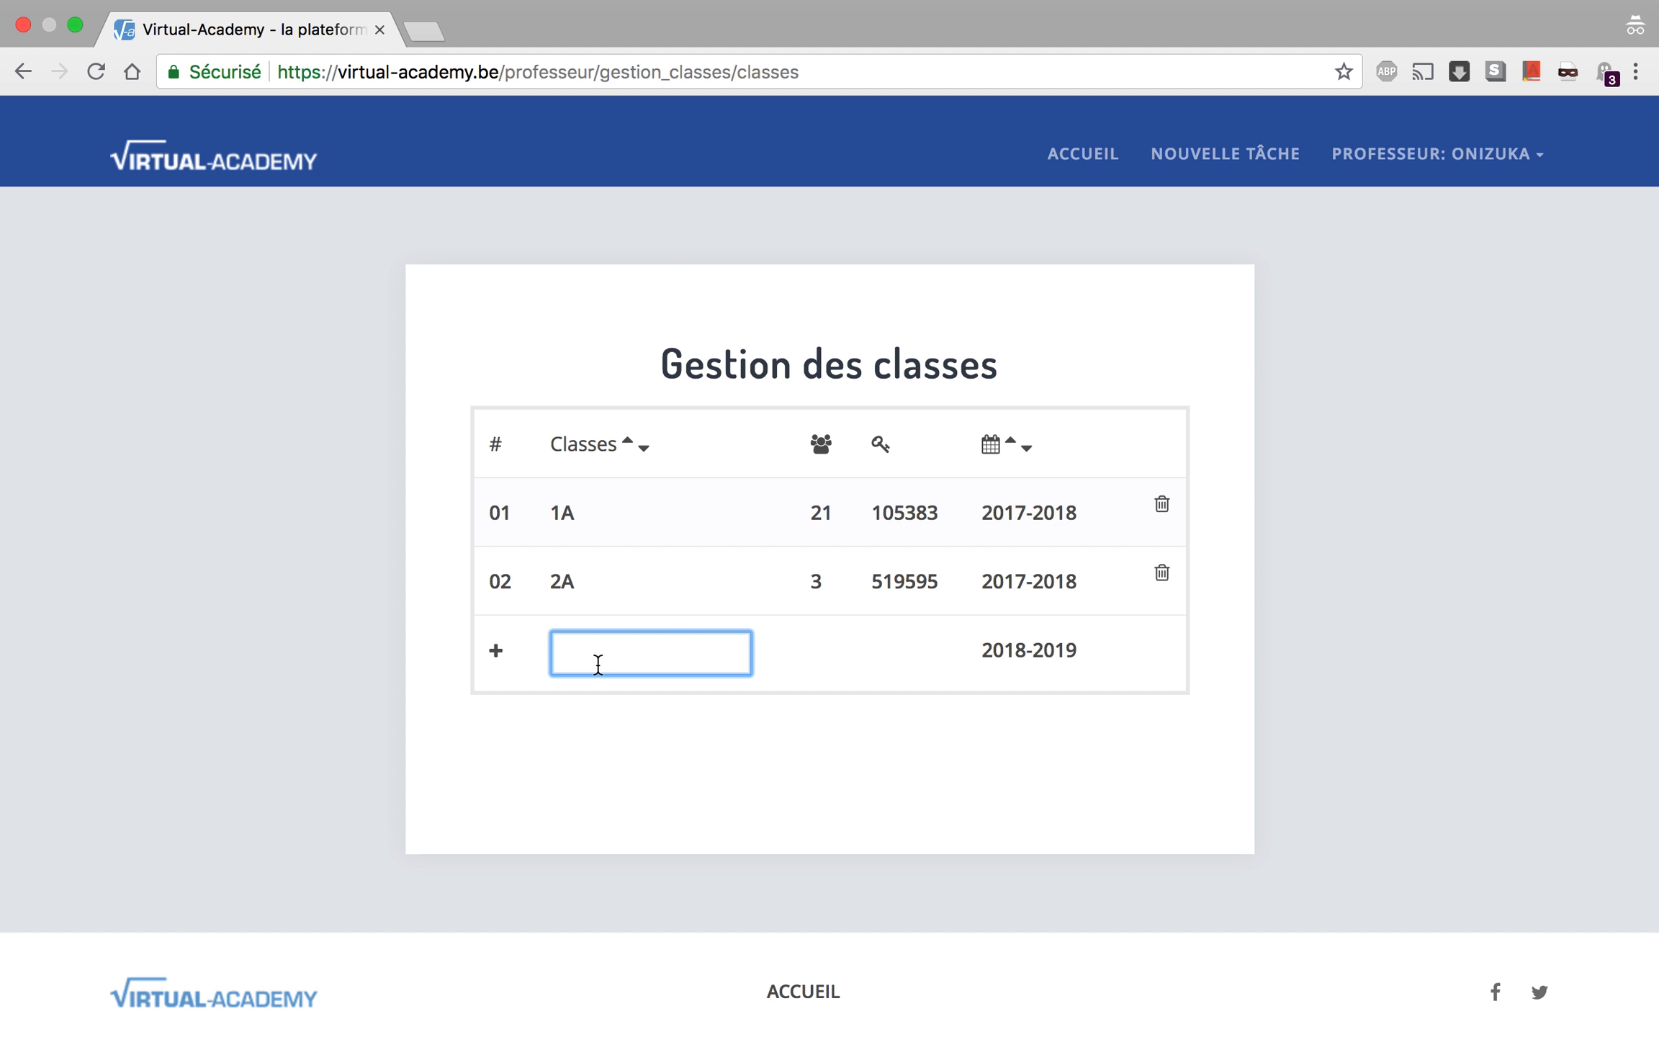
text(2GTA)
key(Return)
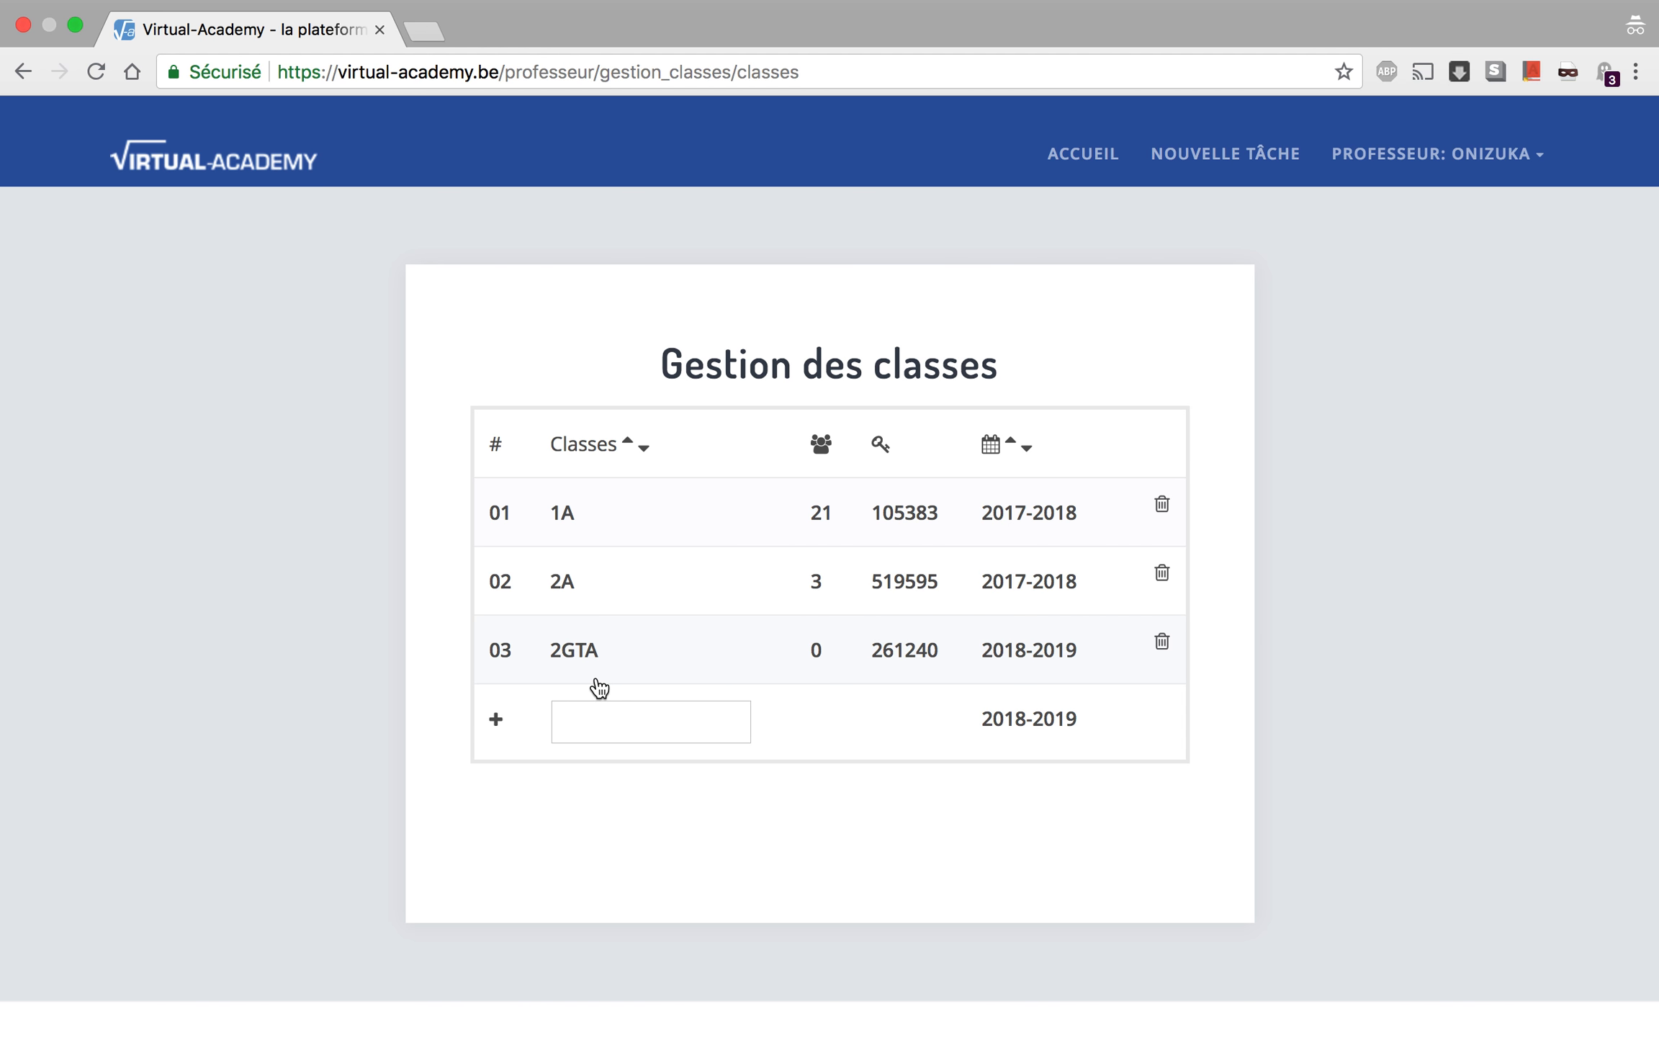
Examine the student lists of class 2A and class 1A
click(620, 599)
scroll(797, 850, down, 3)
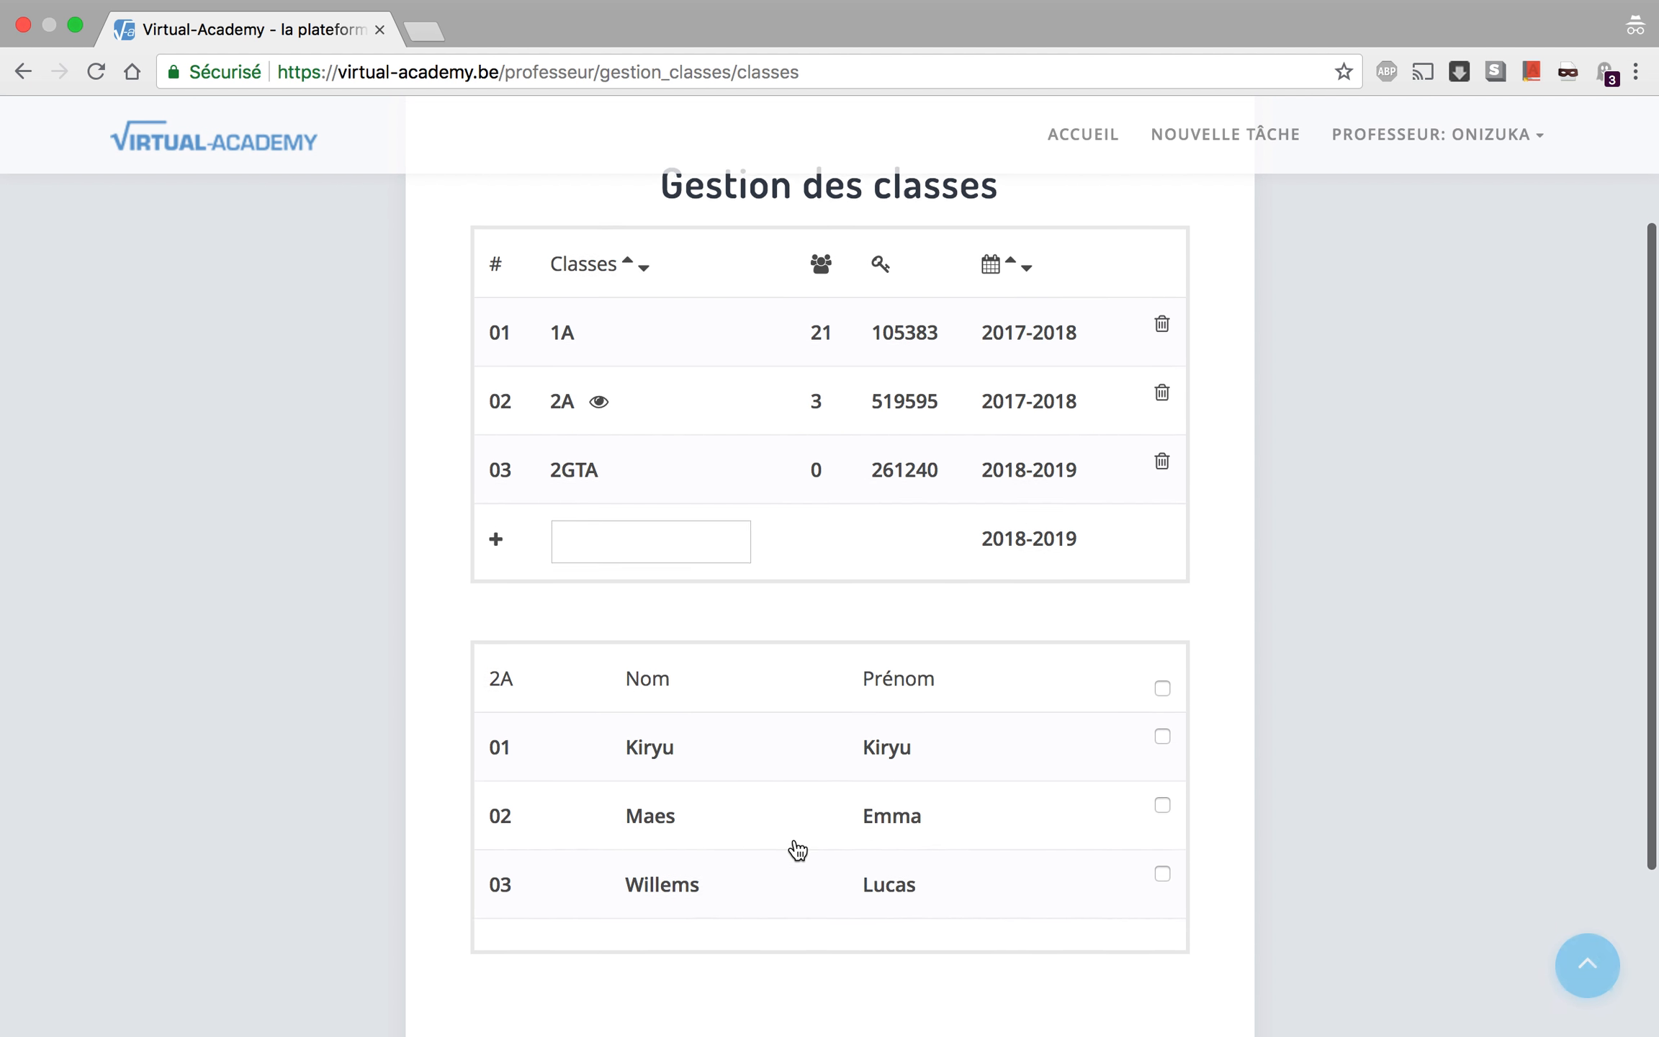
scroll(797, 850, down, 1)
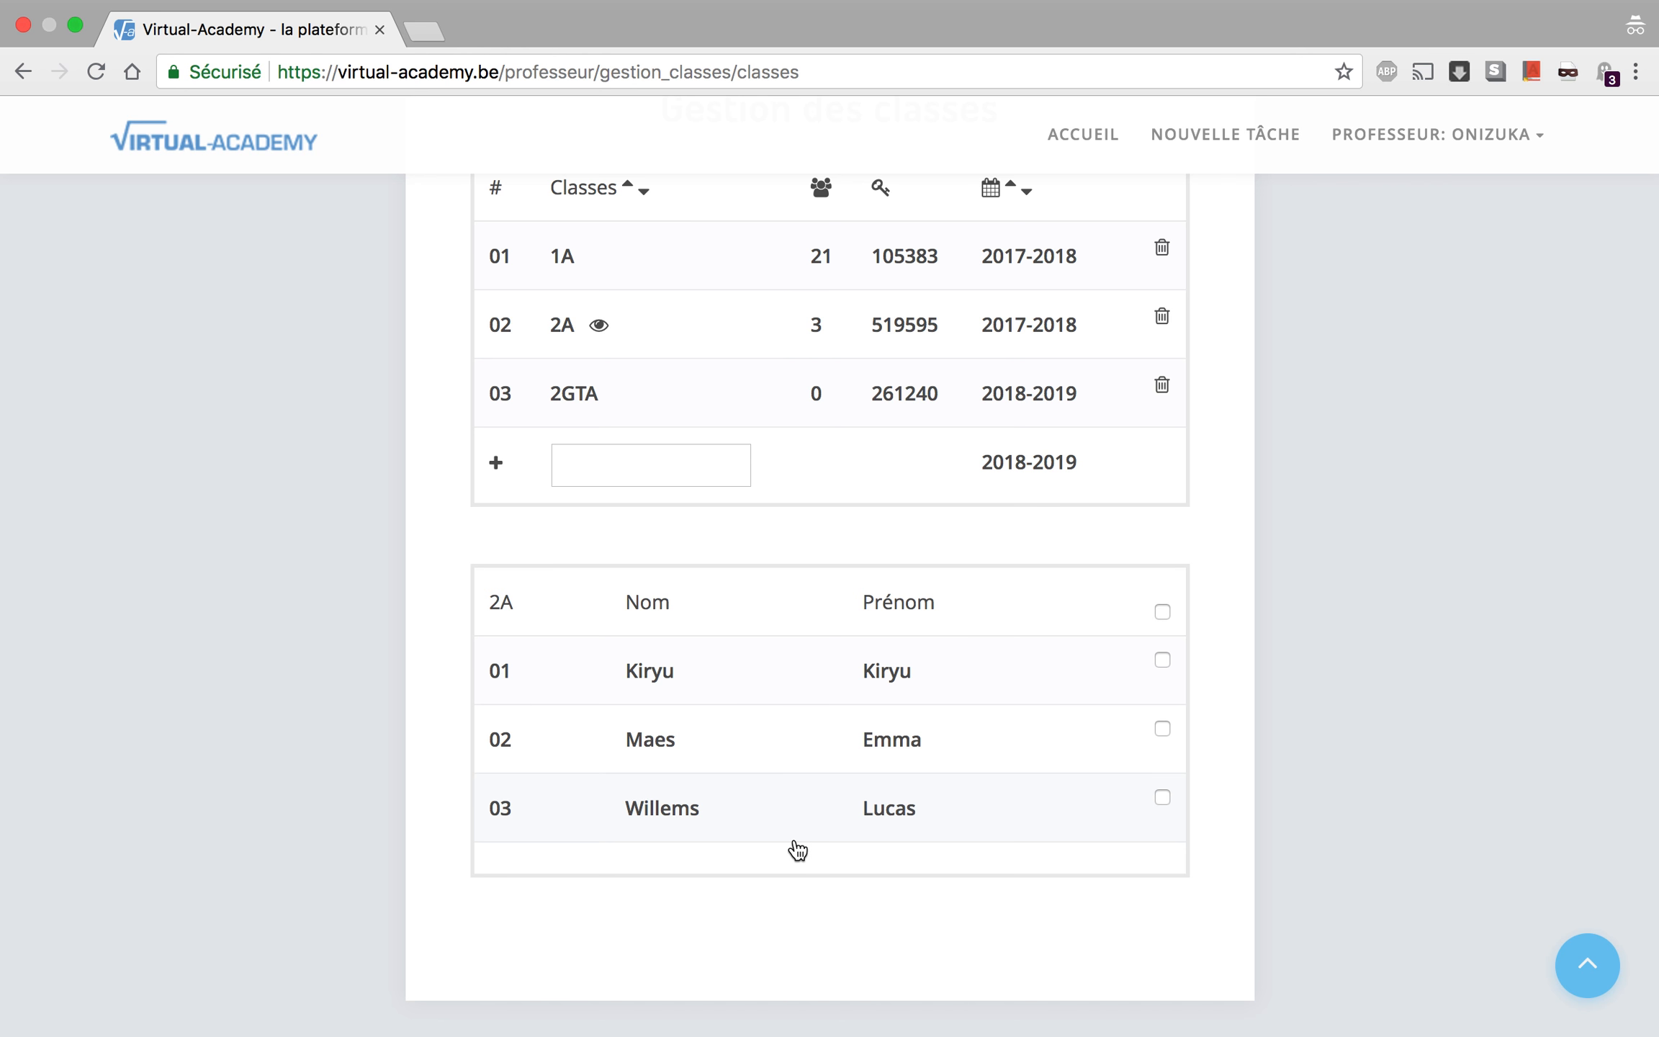
scroll(797, 849, up, 3)
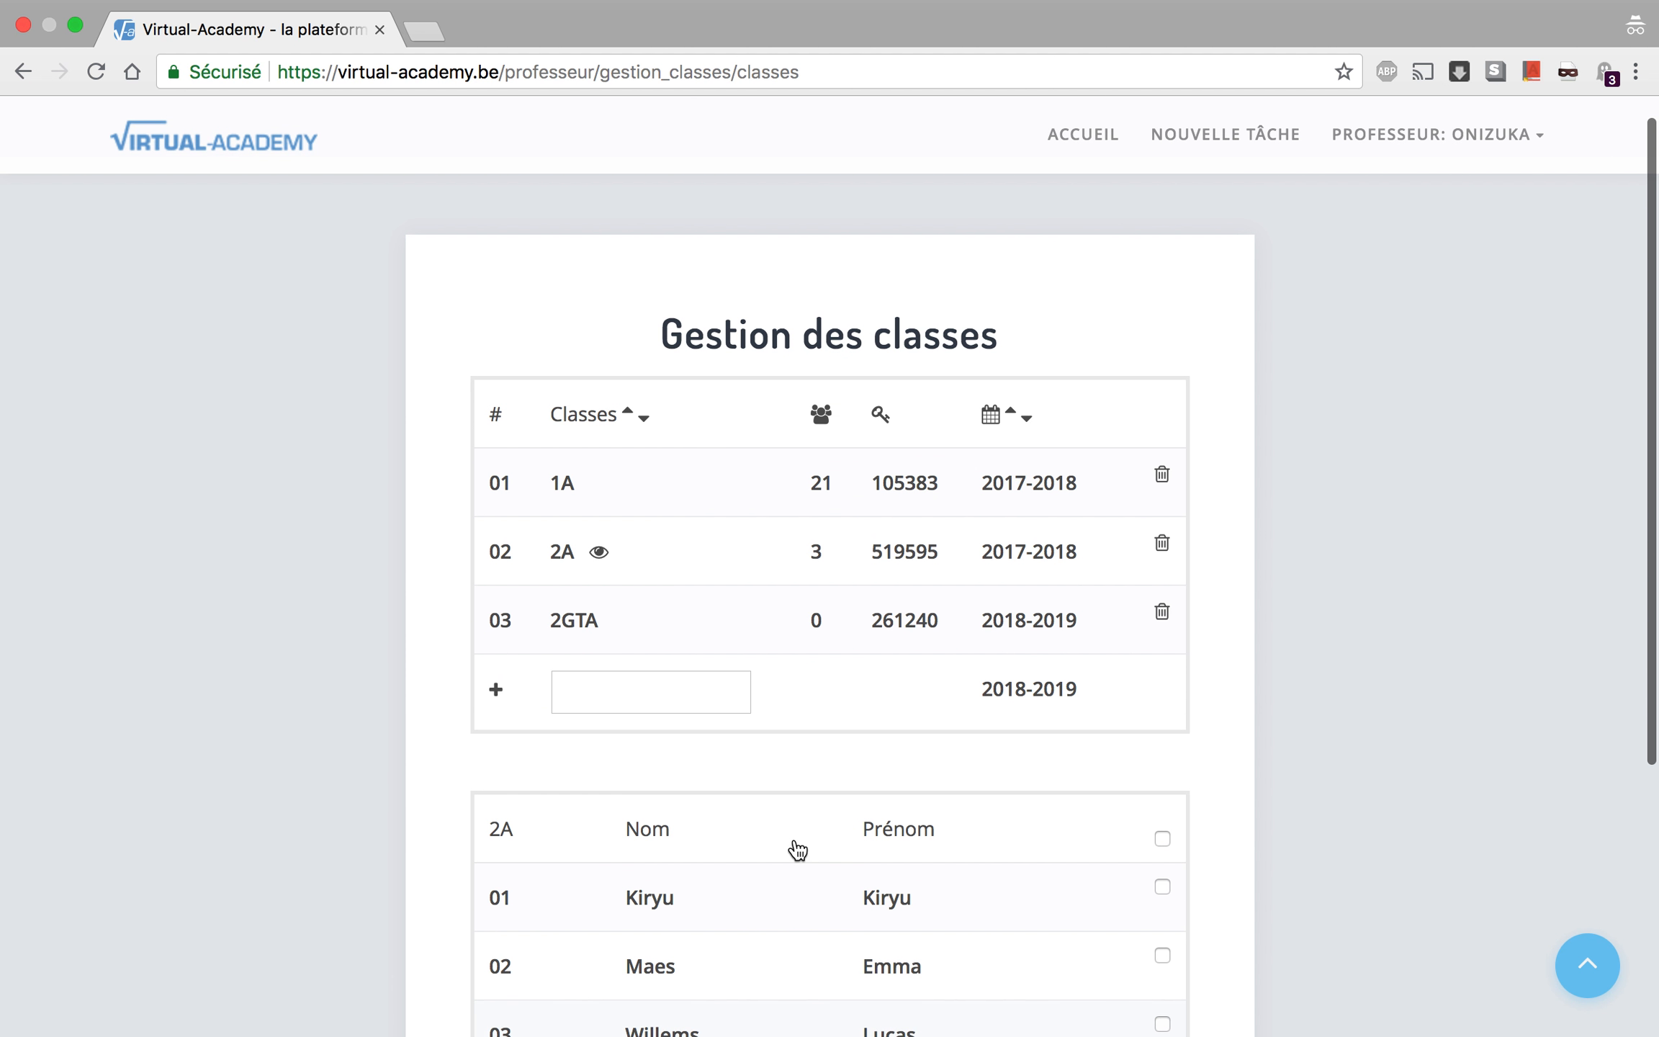
click(699, 507)
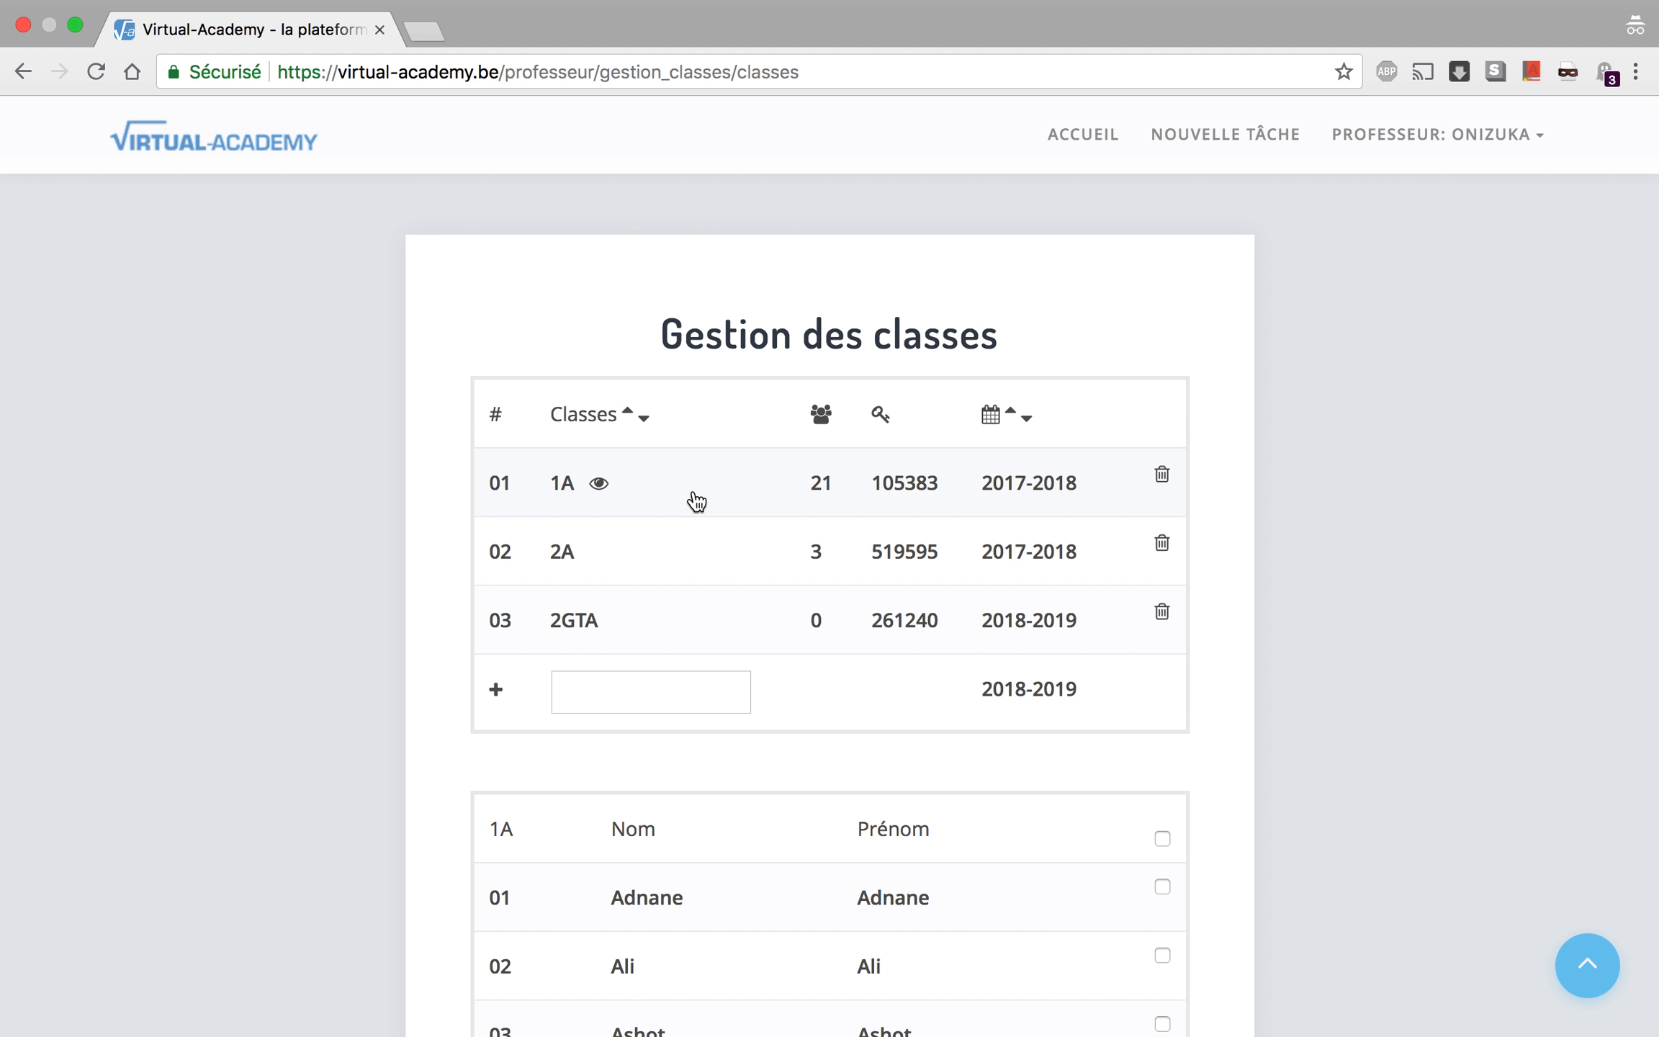
scroll(835, 947, down, 8)
scroll(835, 947, down, 10)
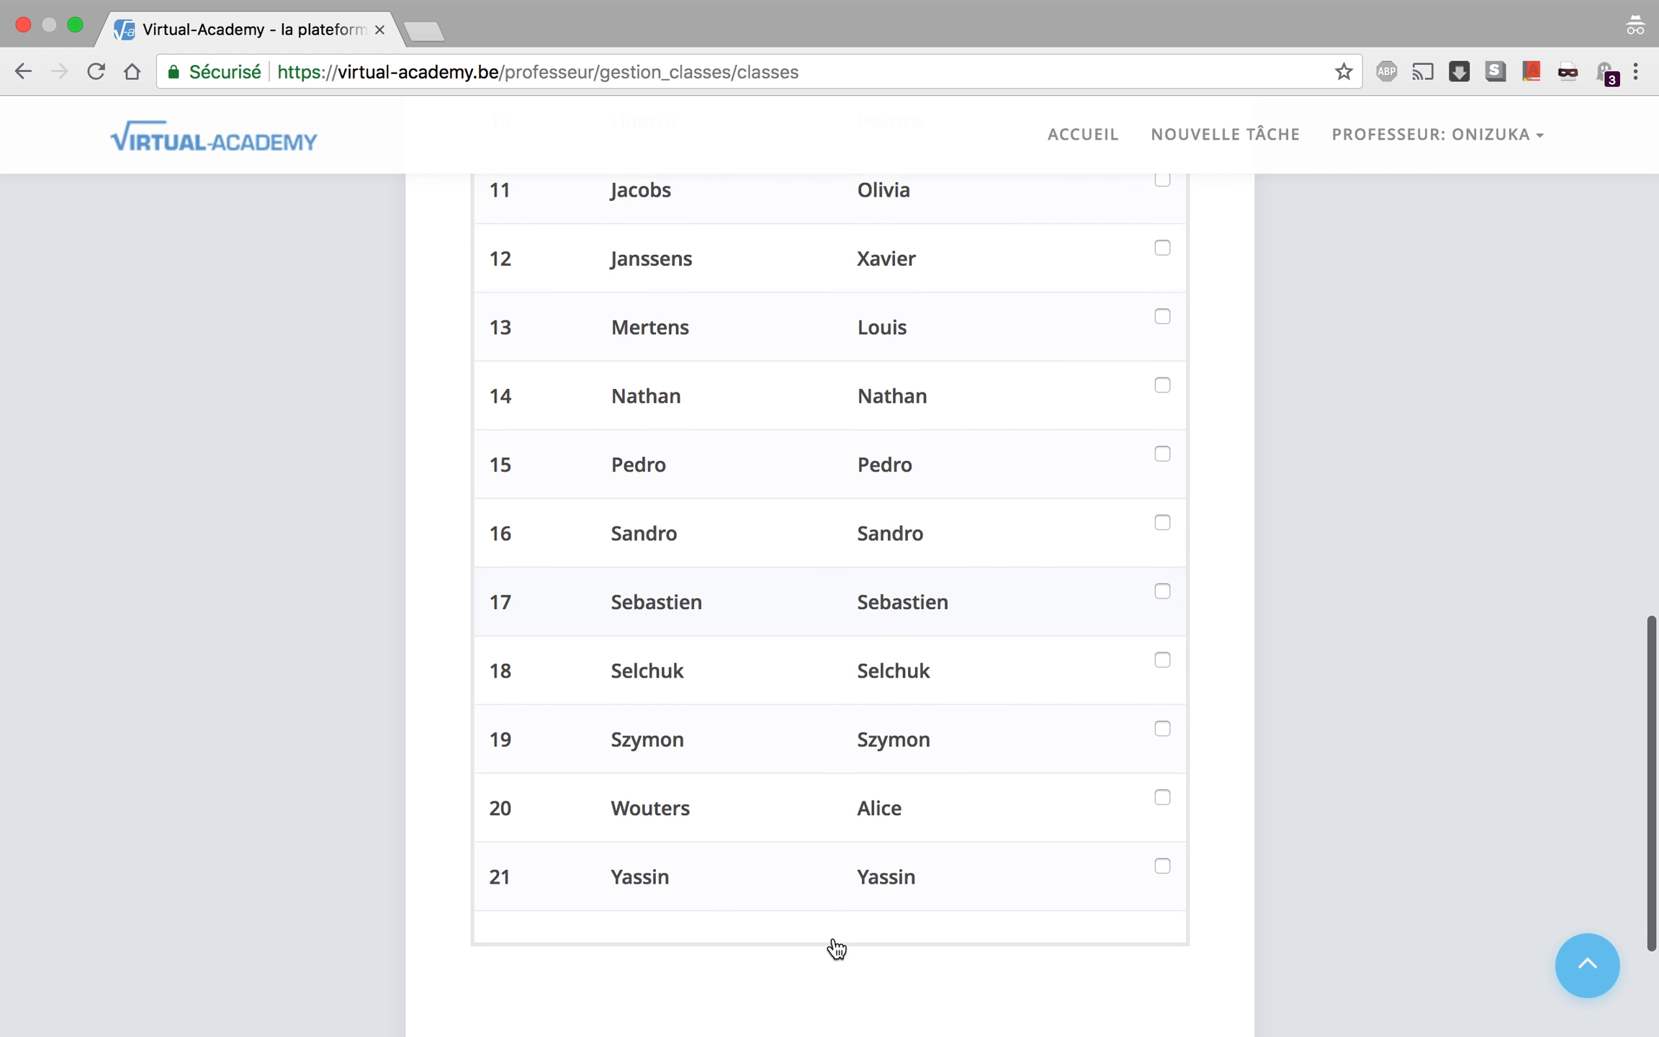
scroll(835, 947, up, 15)
scroll(835, 947, down, 12)
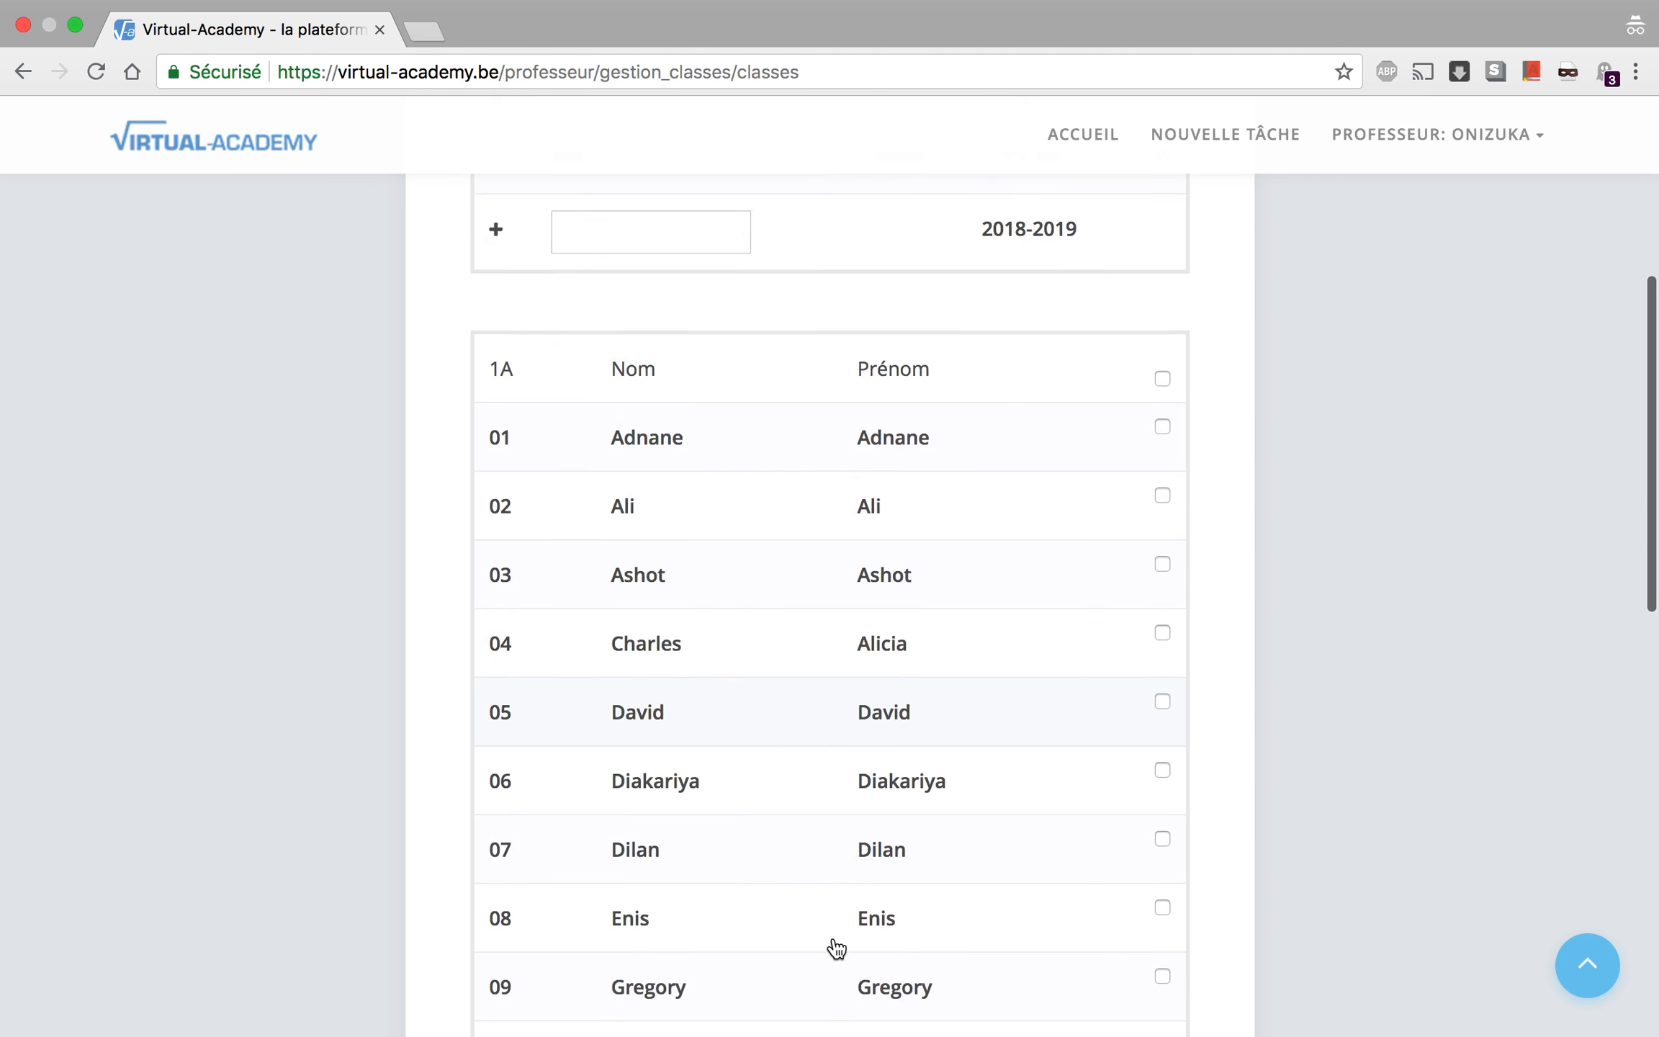
scroll(835, 947, down, 3)
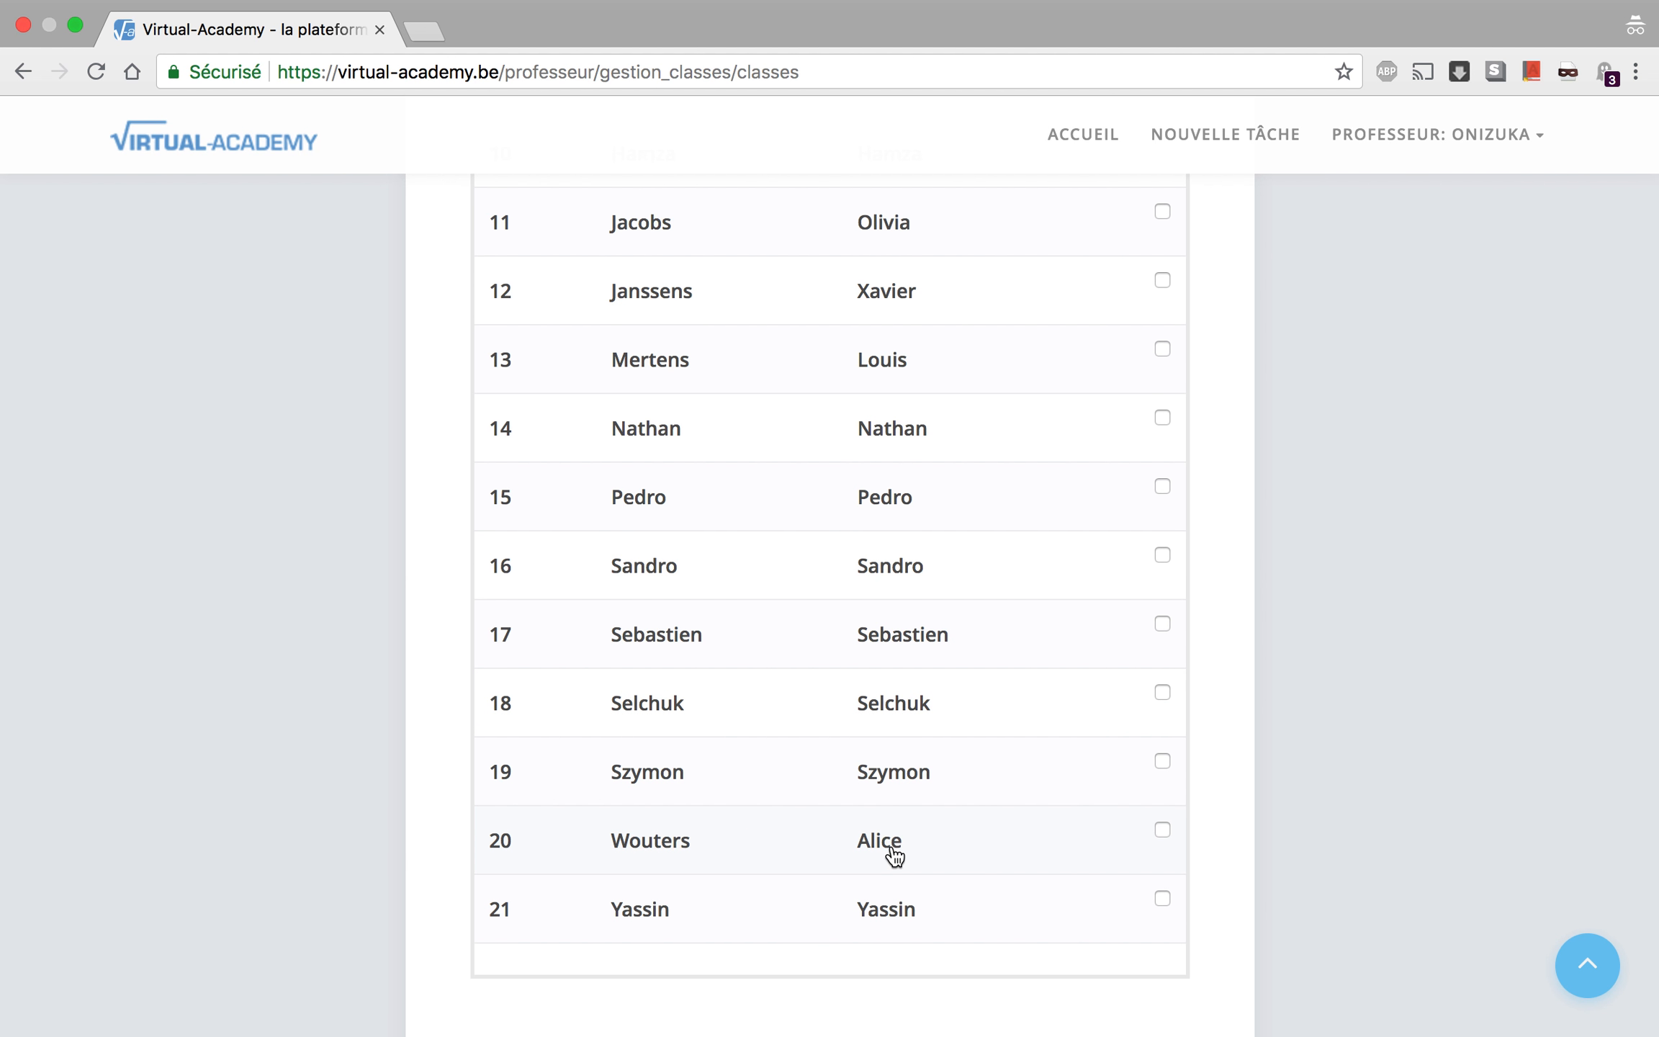
Examine the personal details of student 20 in class 1A and look through the class list again
click(888, 866)
scroll(893, 877, down, 1)
scroll(893, 876, down, 9)
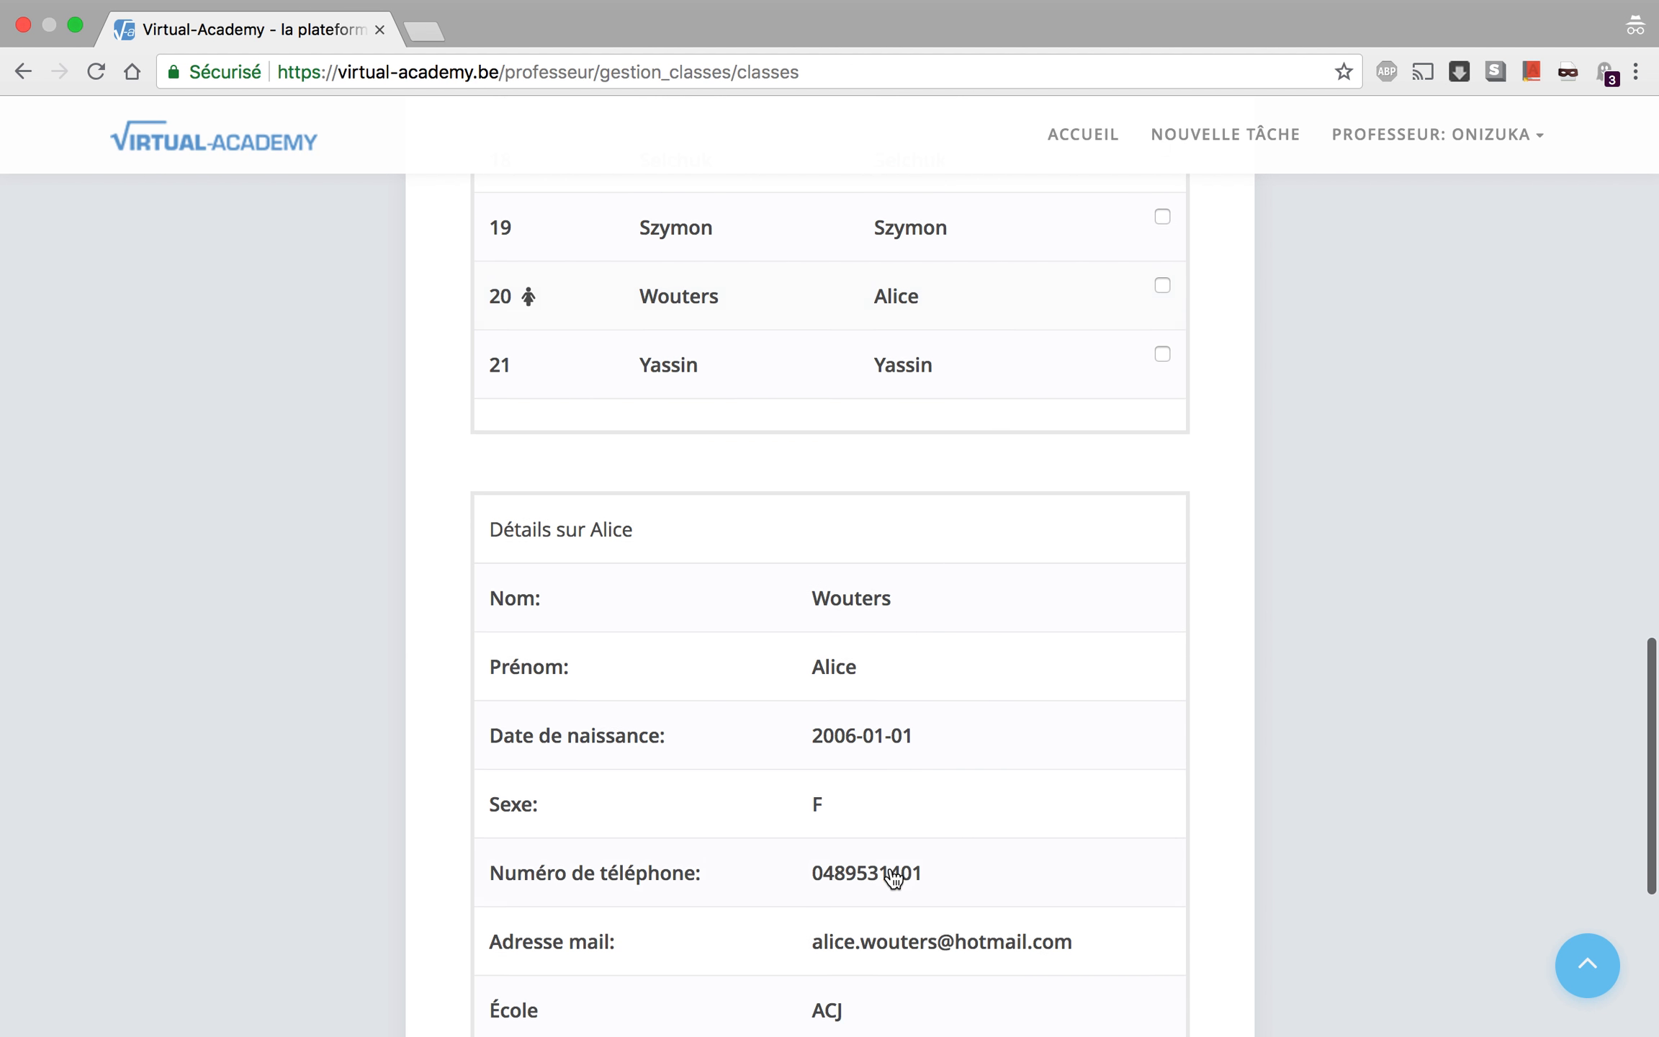
scroll(893, 877, down, 4)
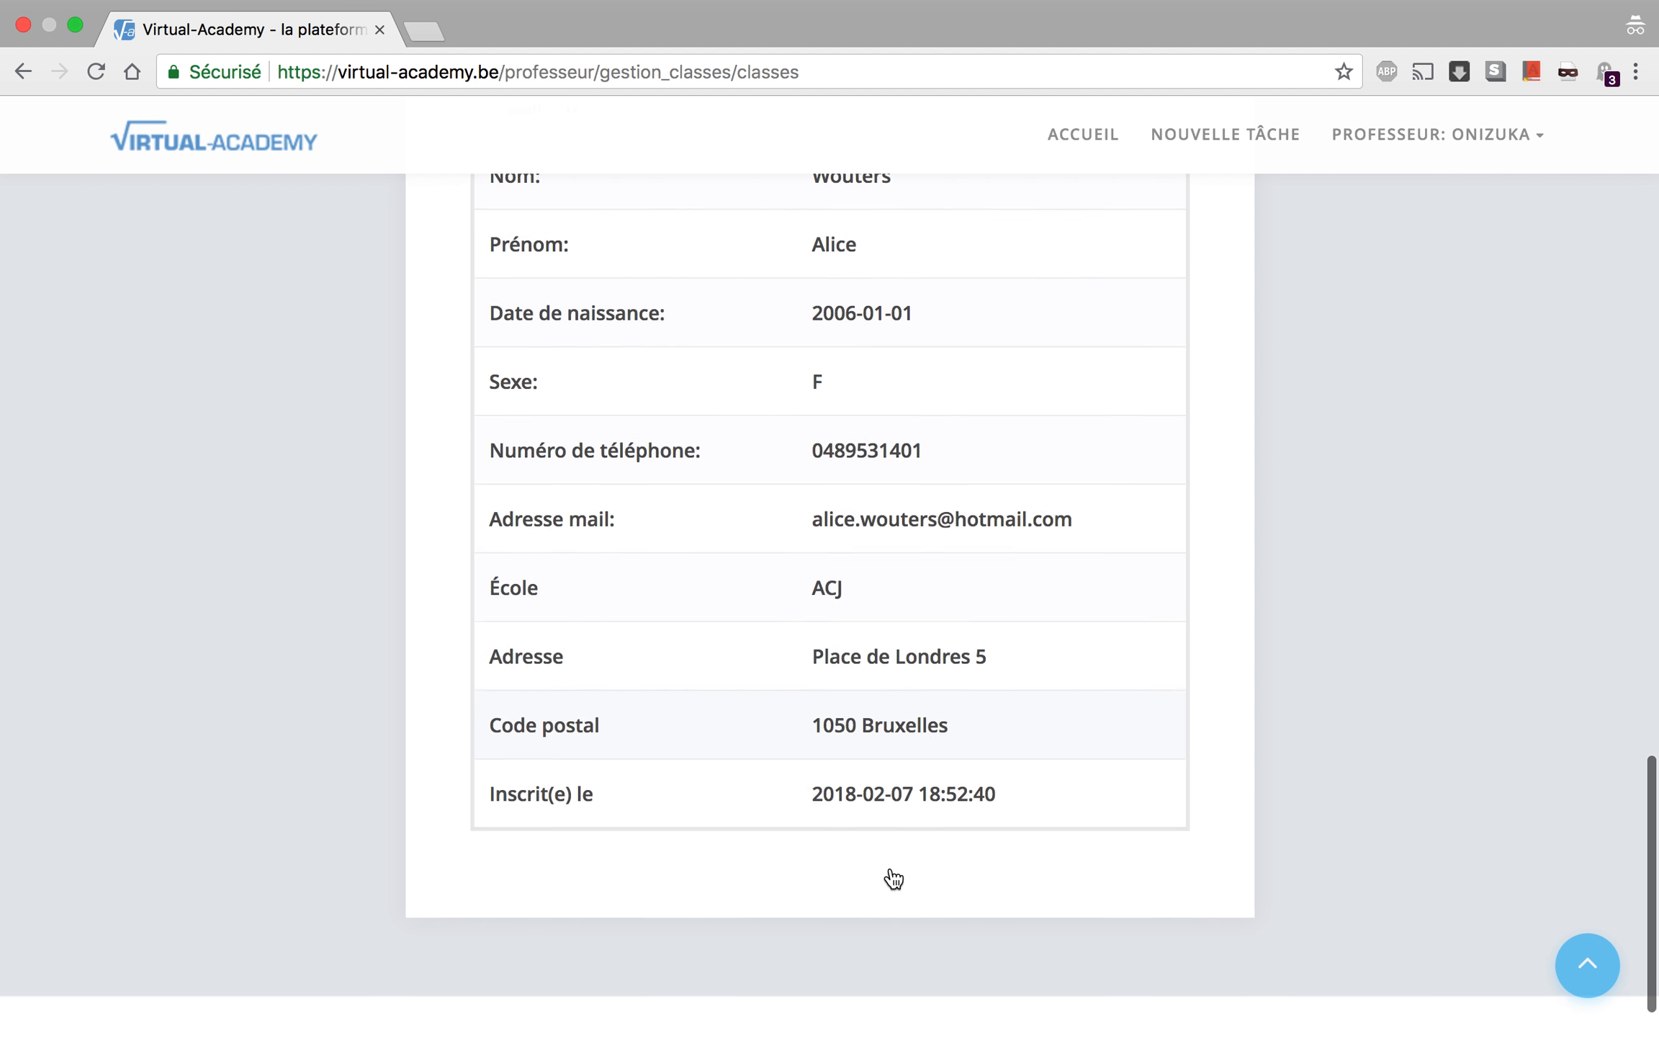
scroll(891, 866, up, 3)
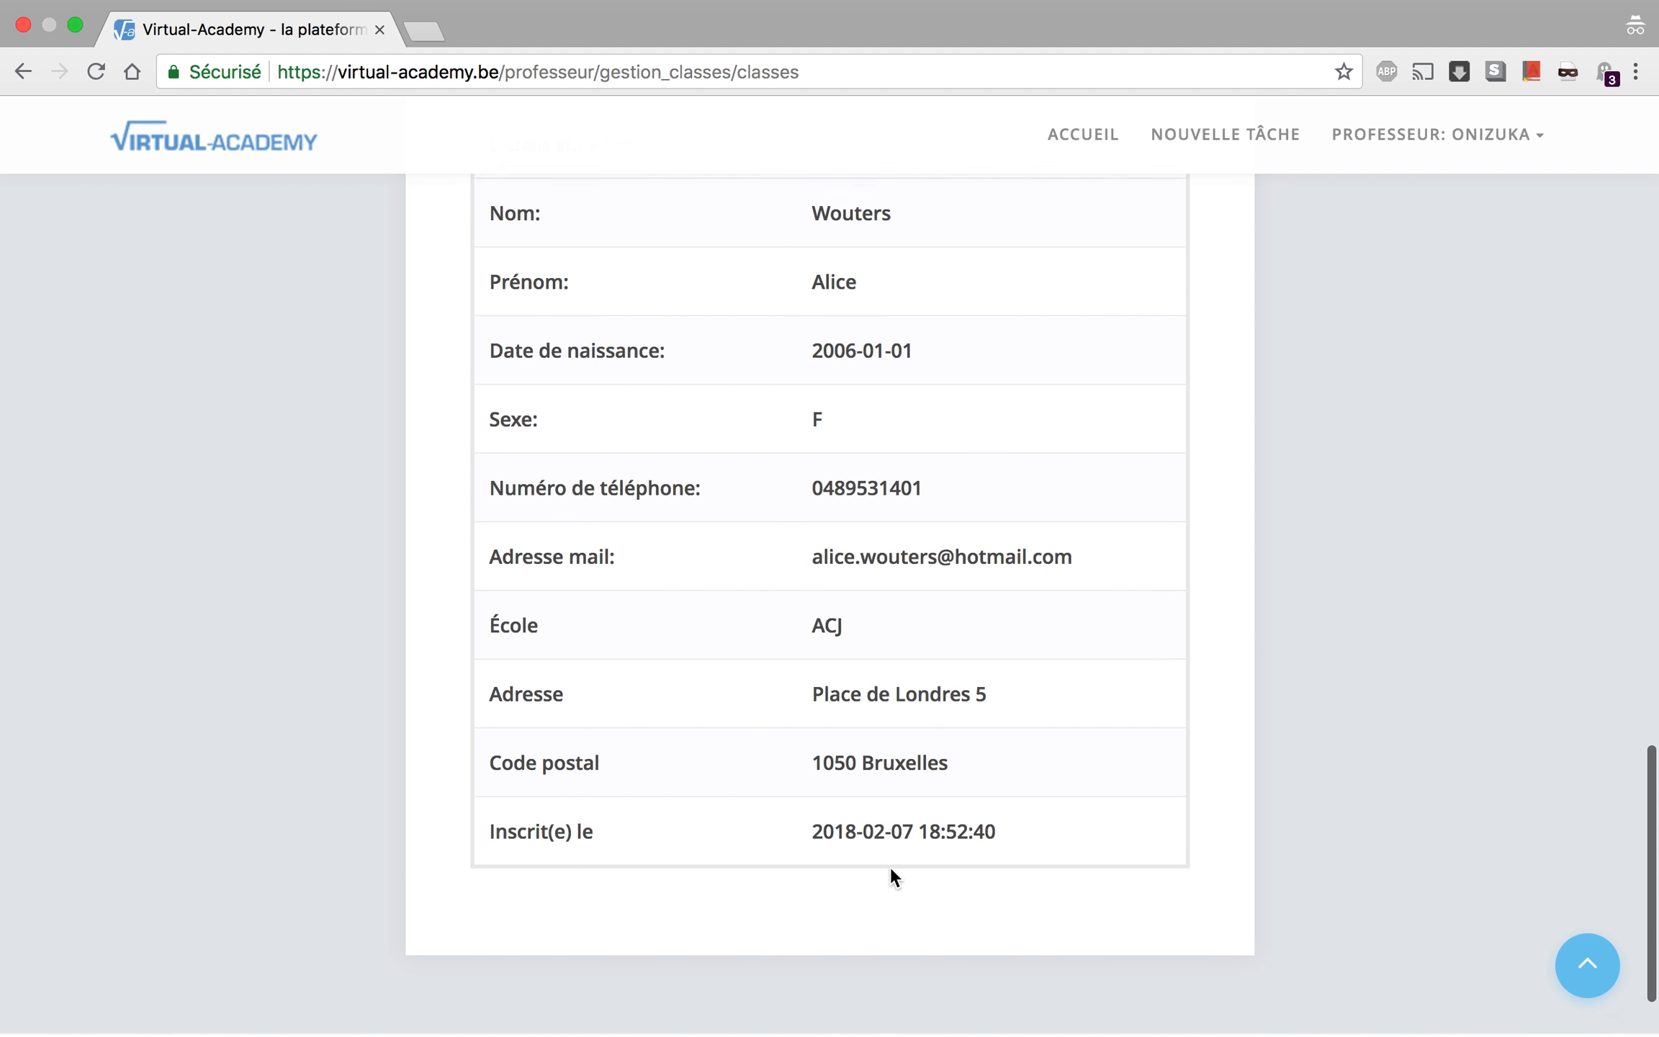
scroll(848, 527, up, 1)
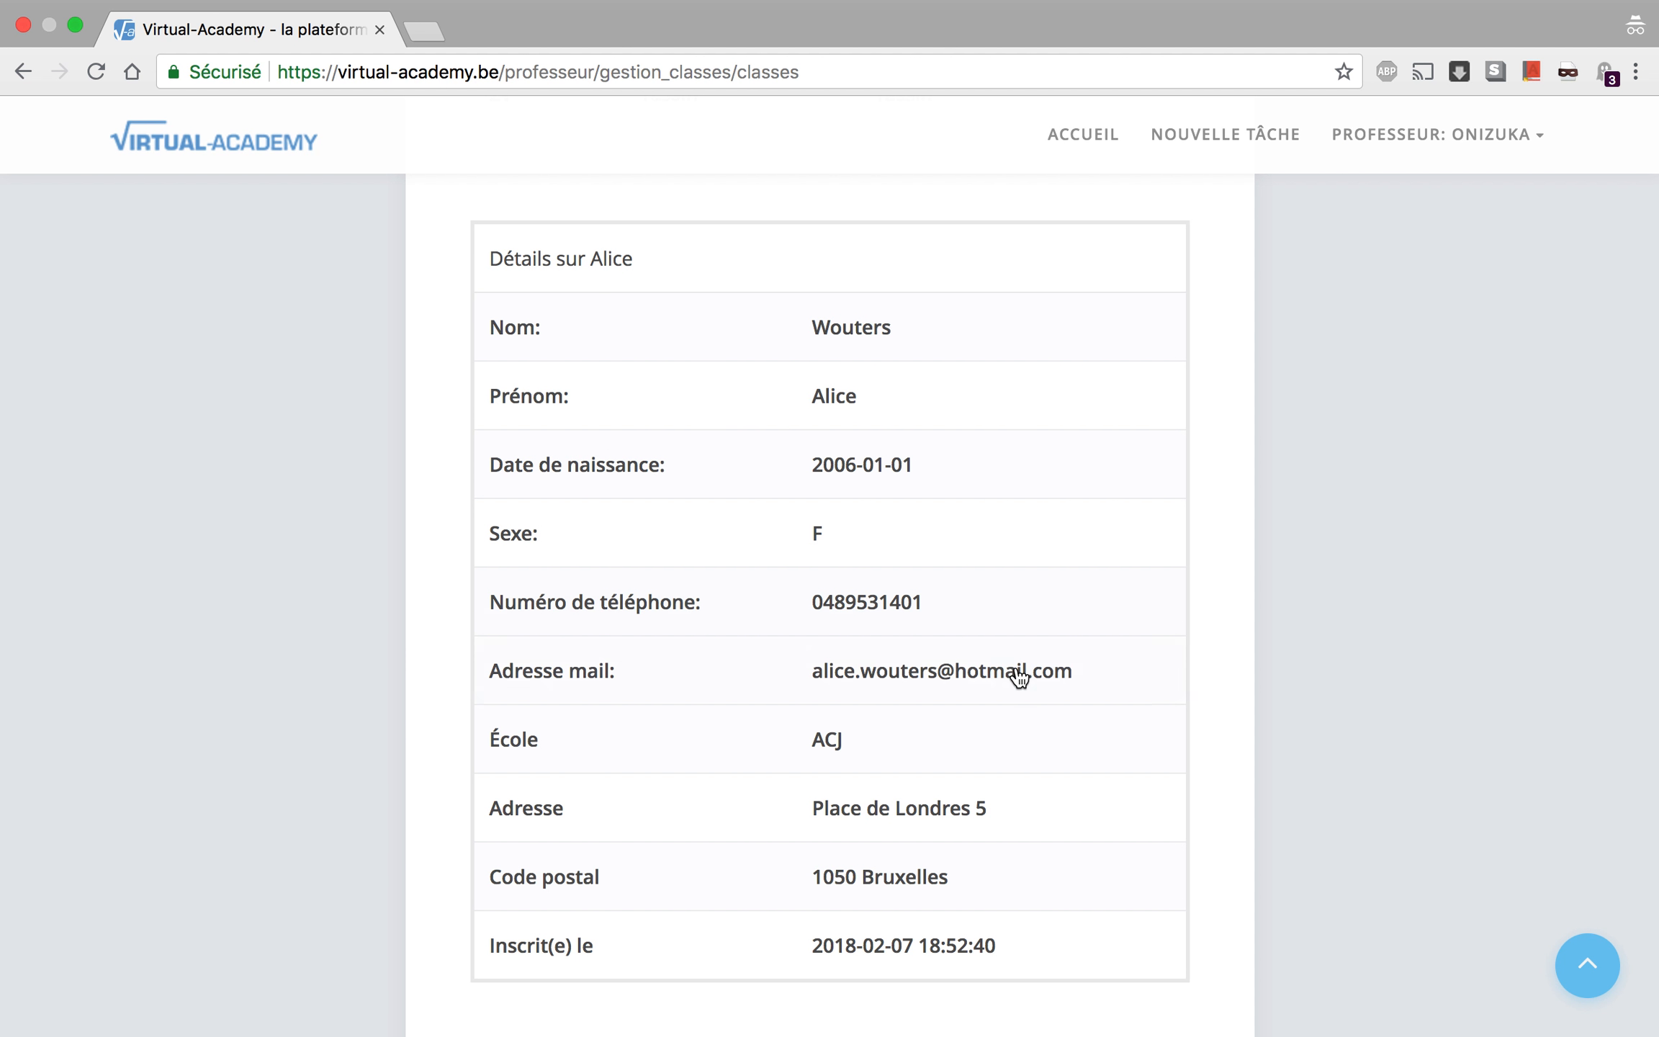
scroll(740, 720, up, 3)
scroll(740, 720, up, 20)
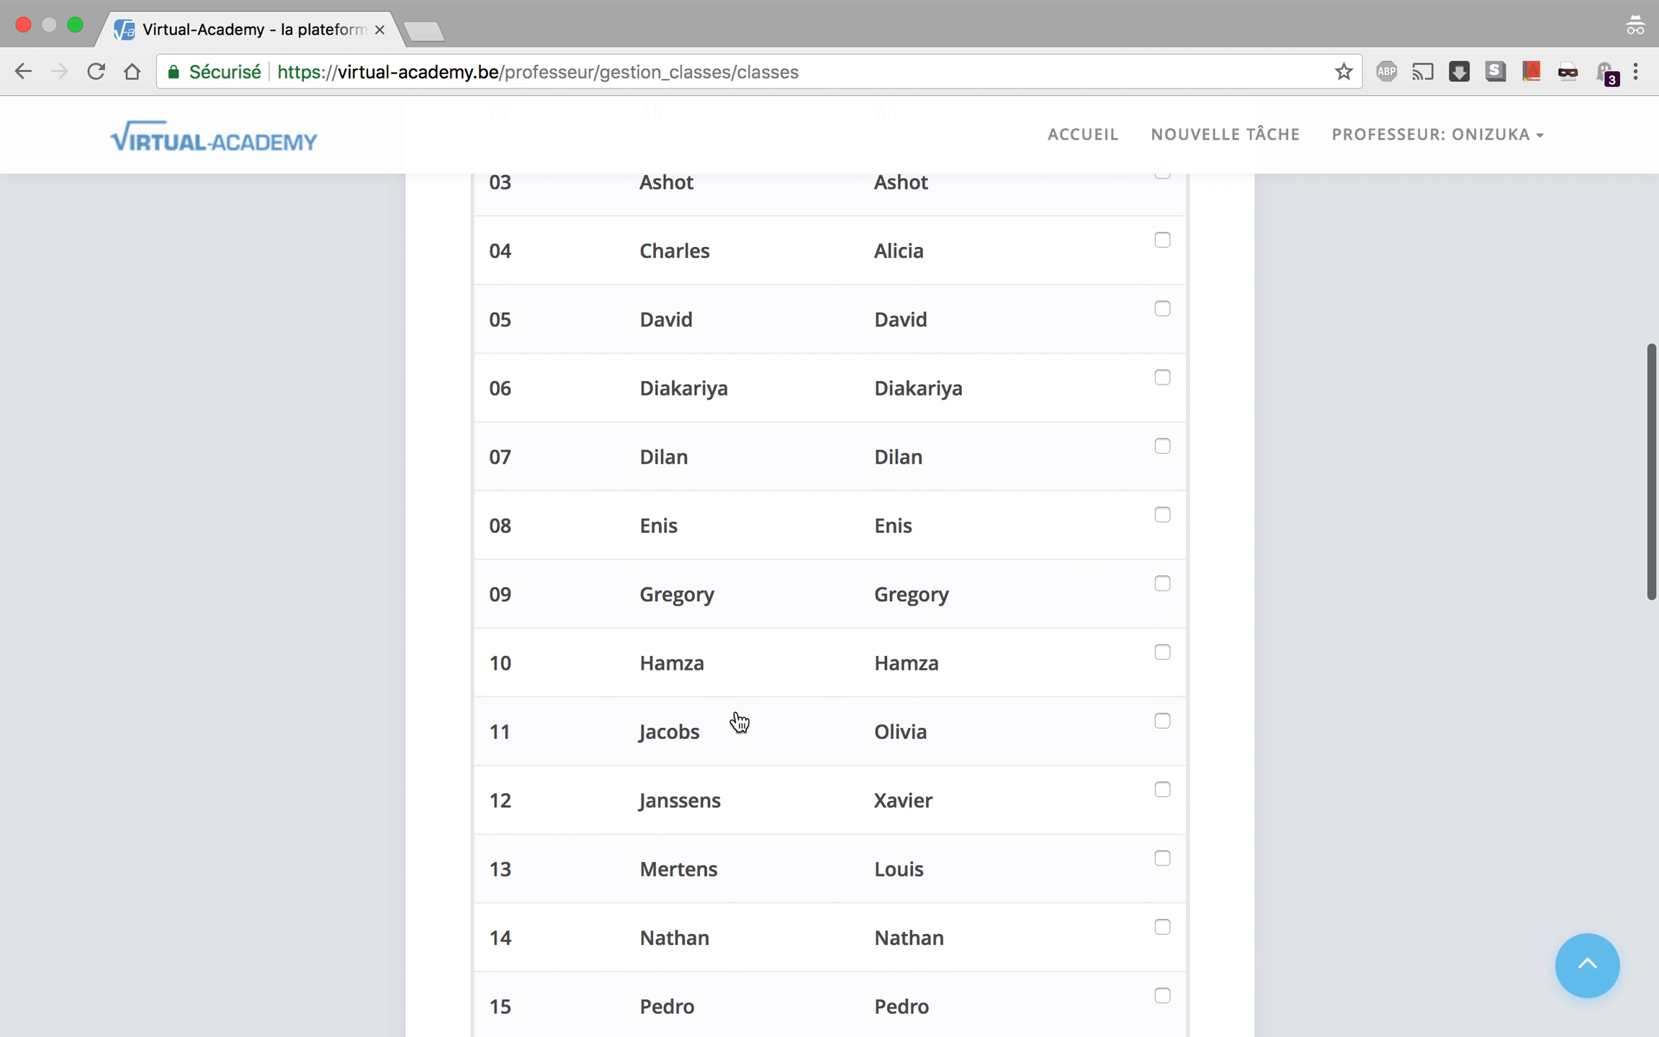
scroll(740, 720, up, 2)
scroll(739, 720, up, 4)
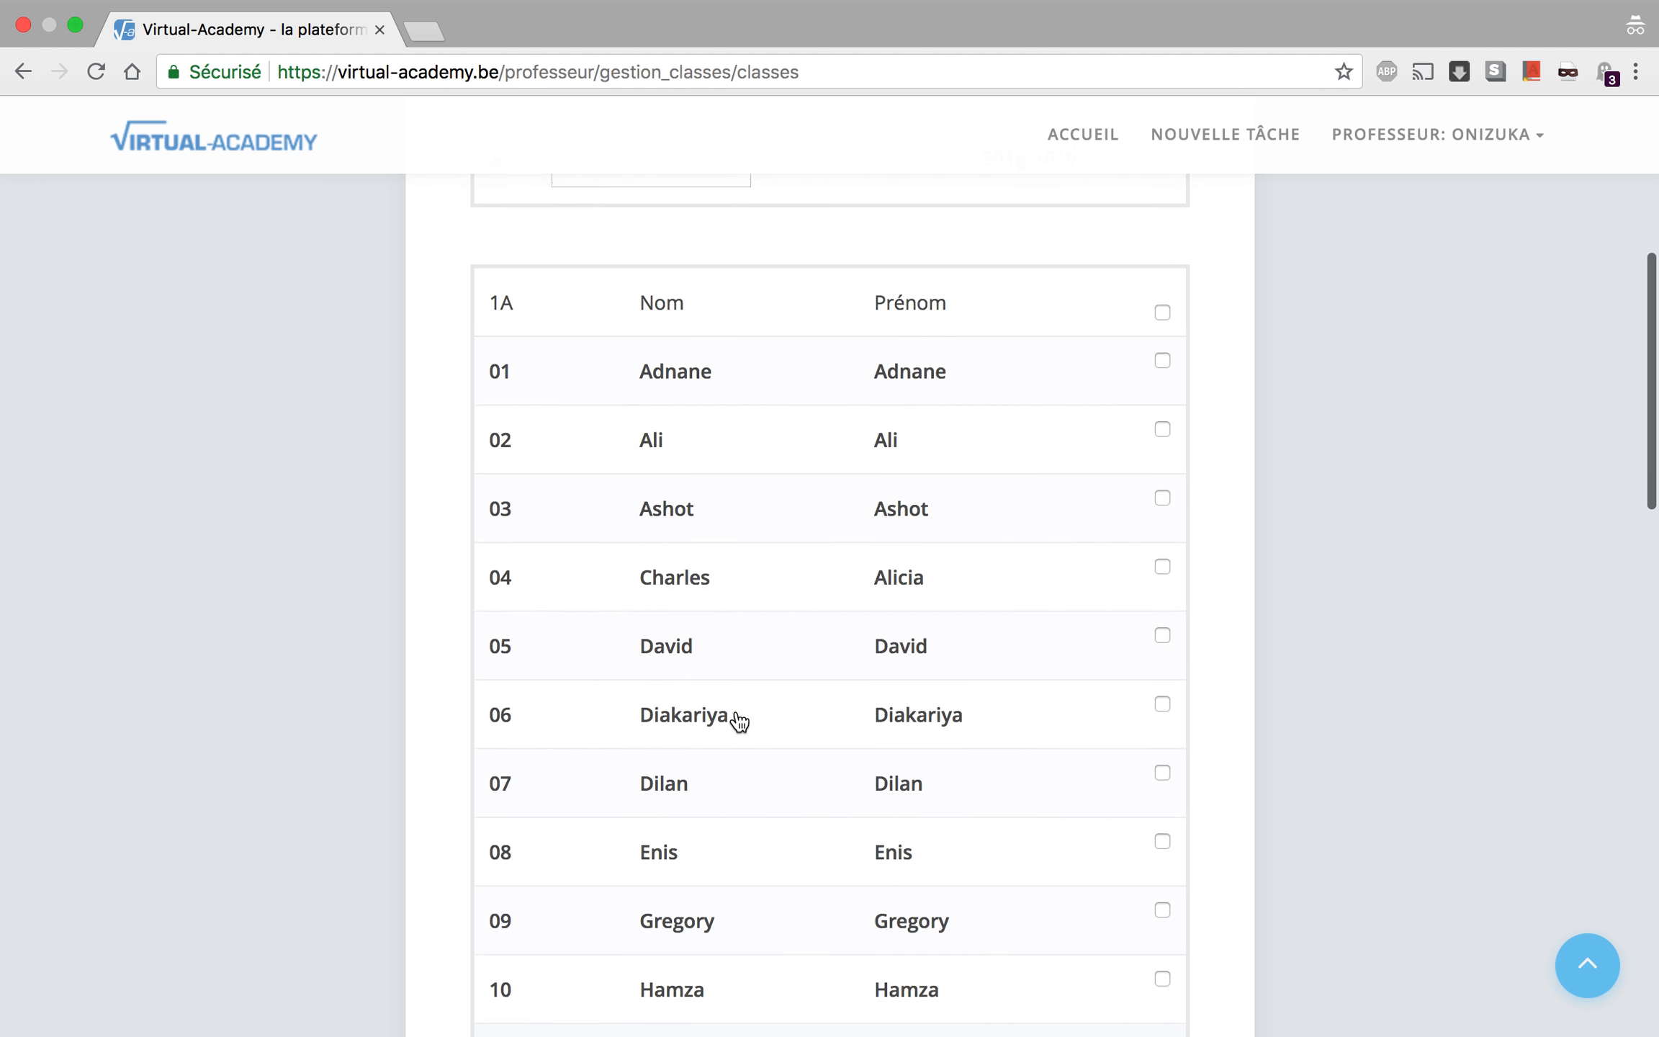
scroll(740, 720, down, 20)
scroll(739, 720, up, 14)
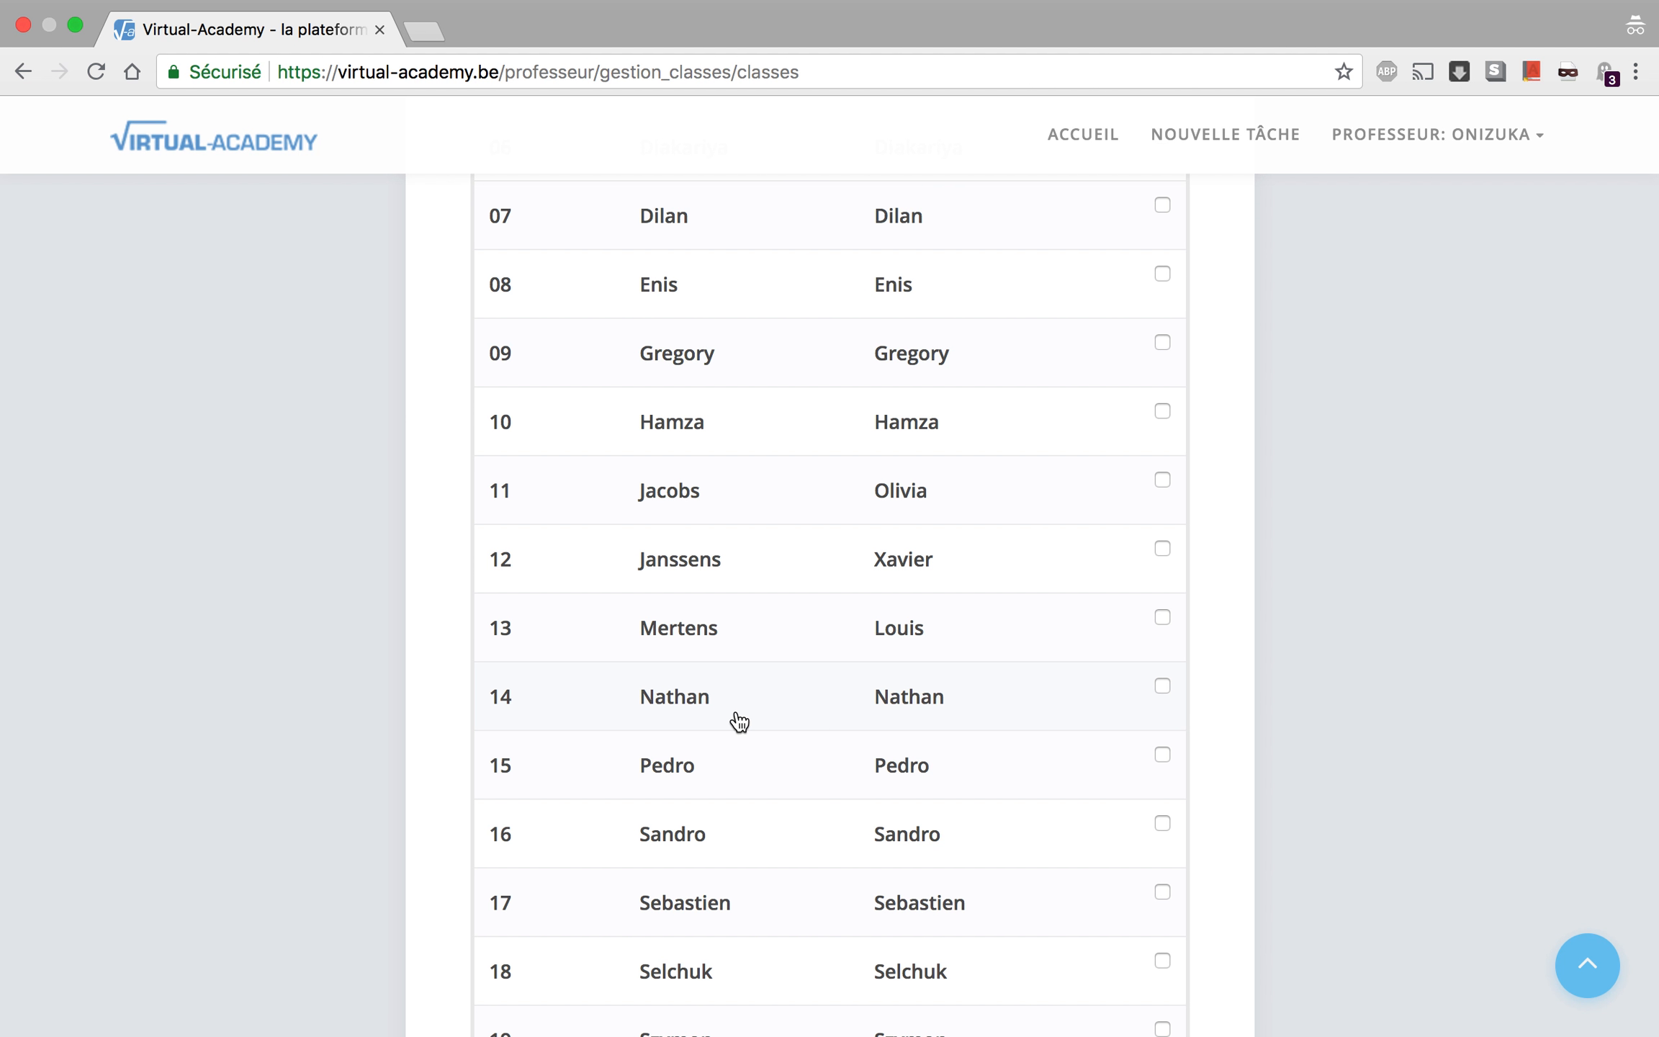
scroll(739, 720, up, 10)
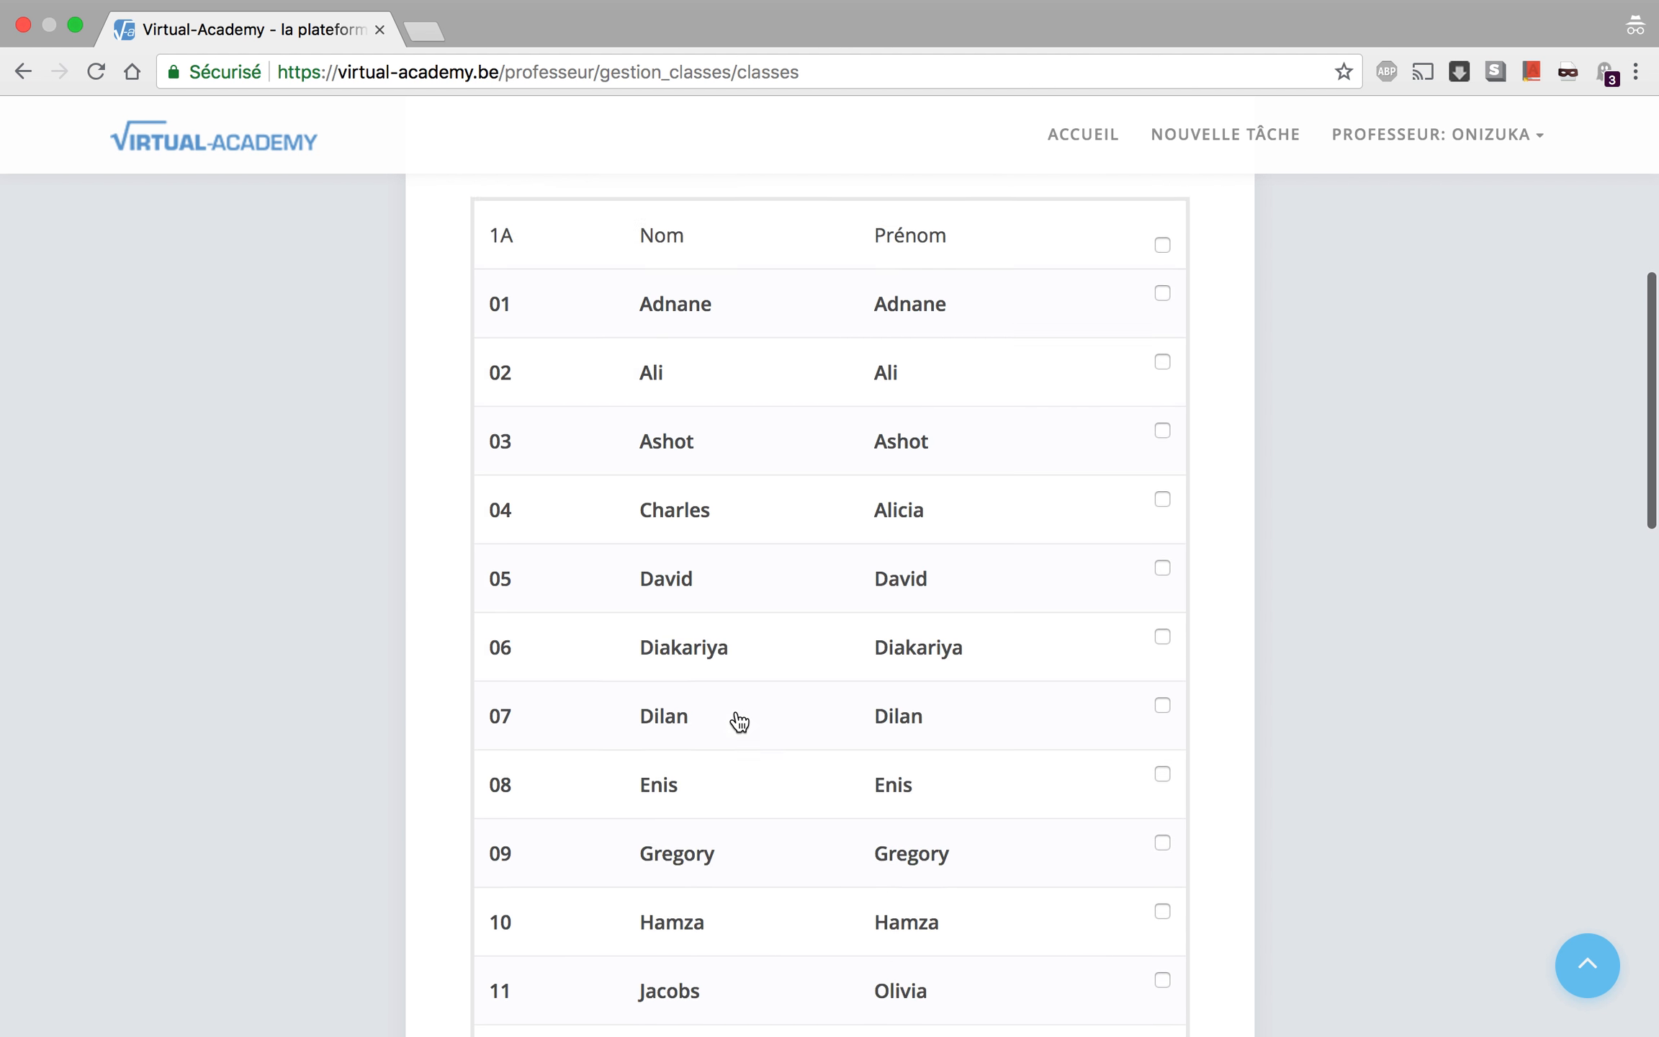
Transfer students 02, 05 and 08 from class 1A to class 2GTA
click(1161, 441)
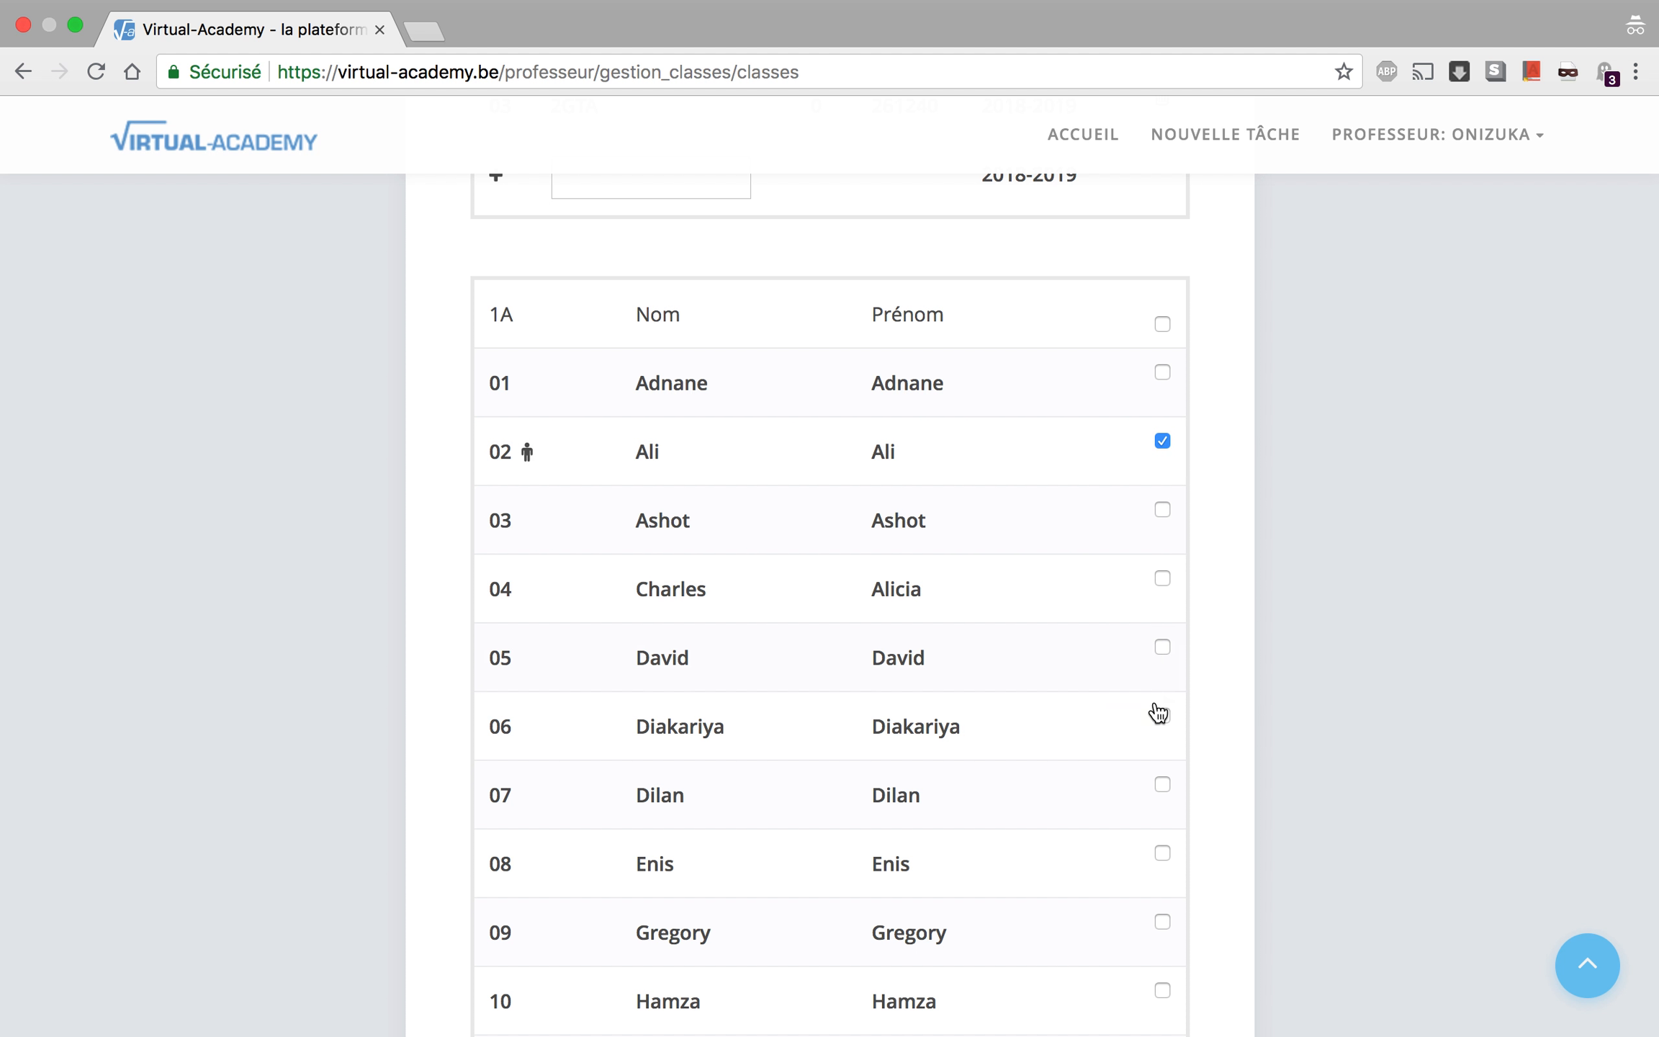
click(1163, 648)
scroll(1133, 763, down, 3)
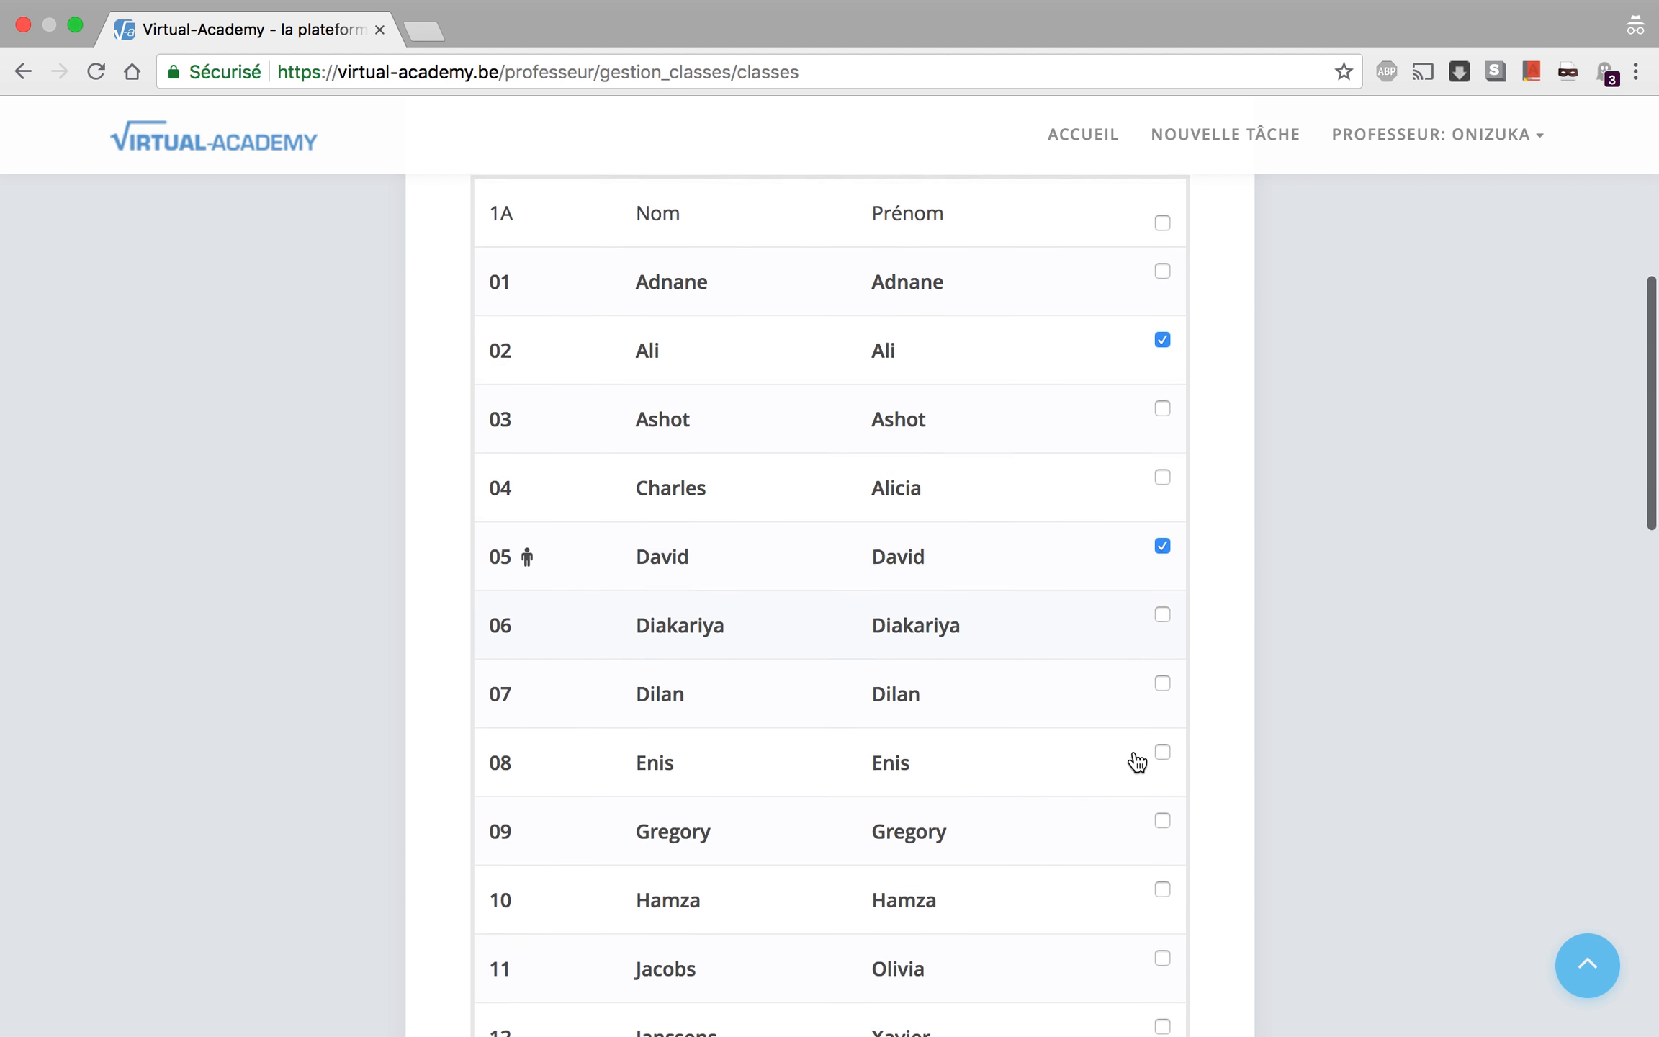
click(1163, 671)
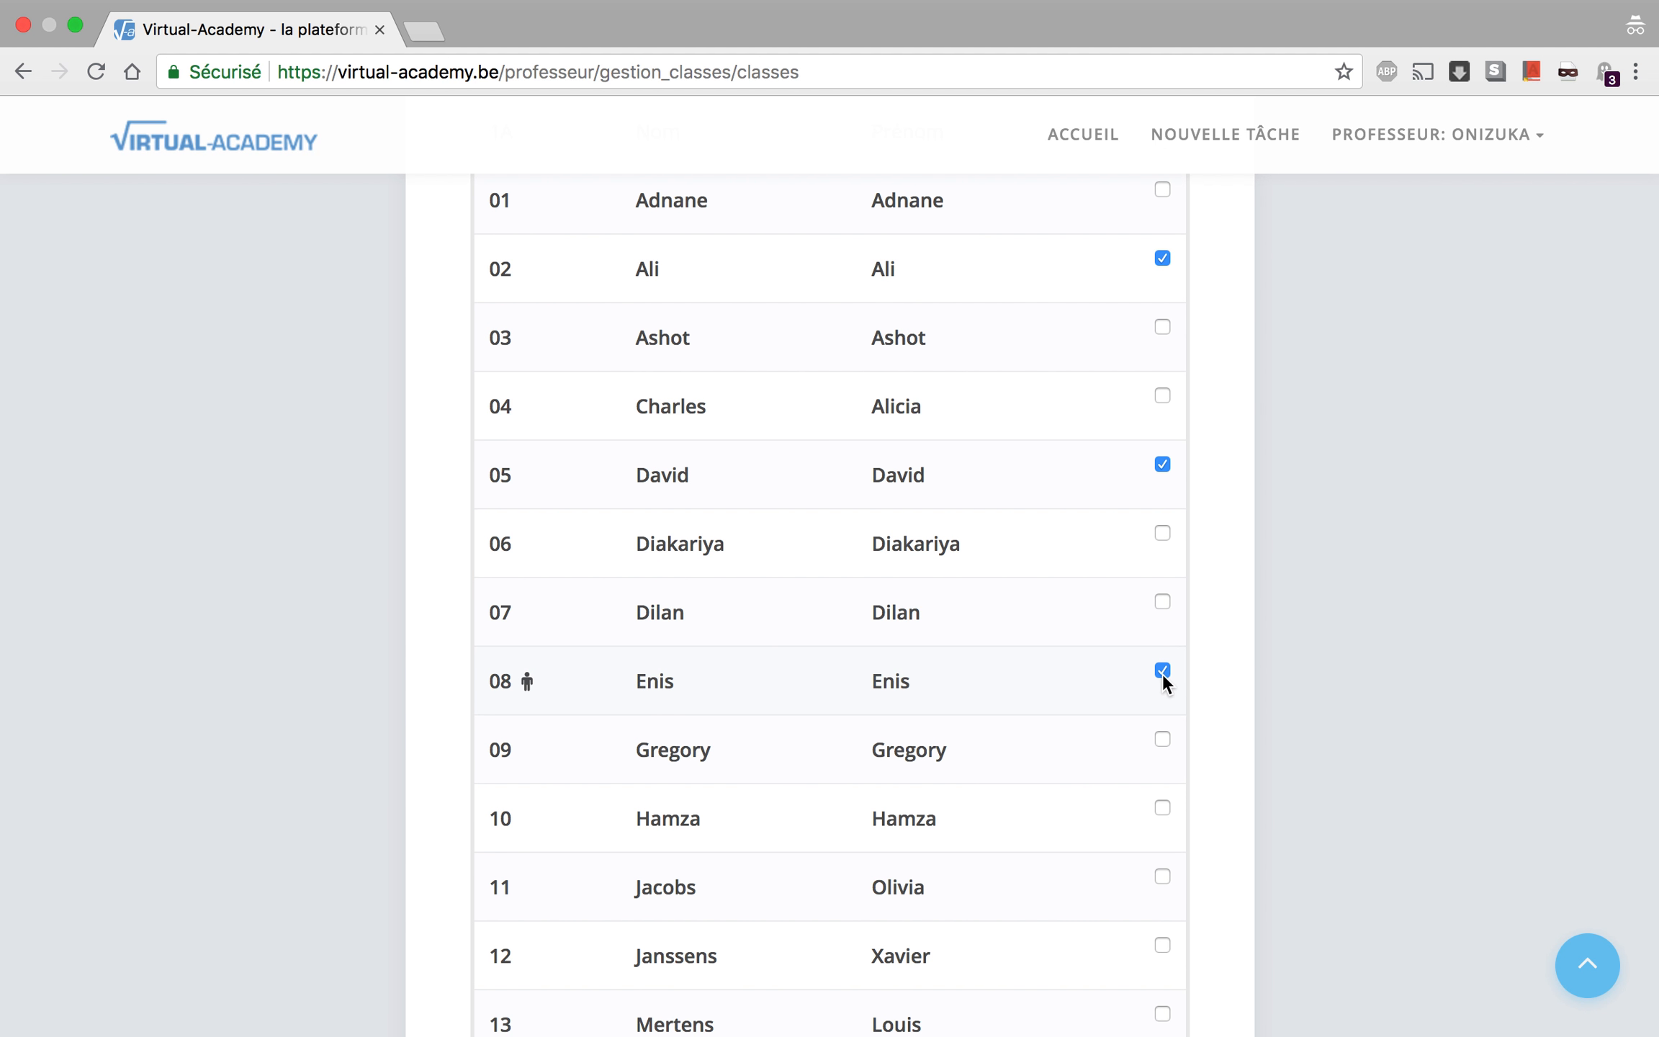
scroll(1142, 508, up, 5)
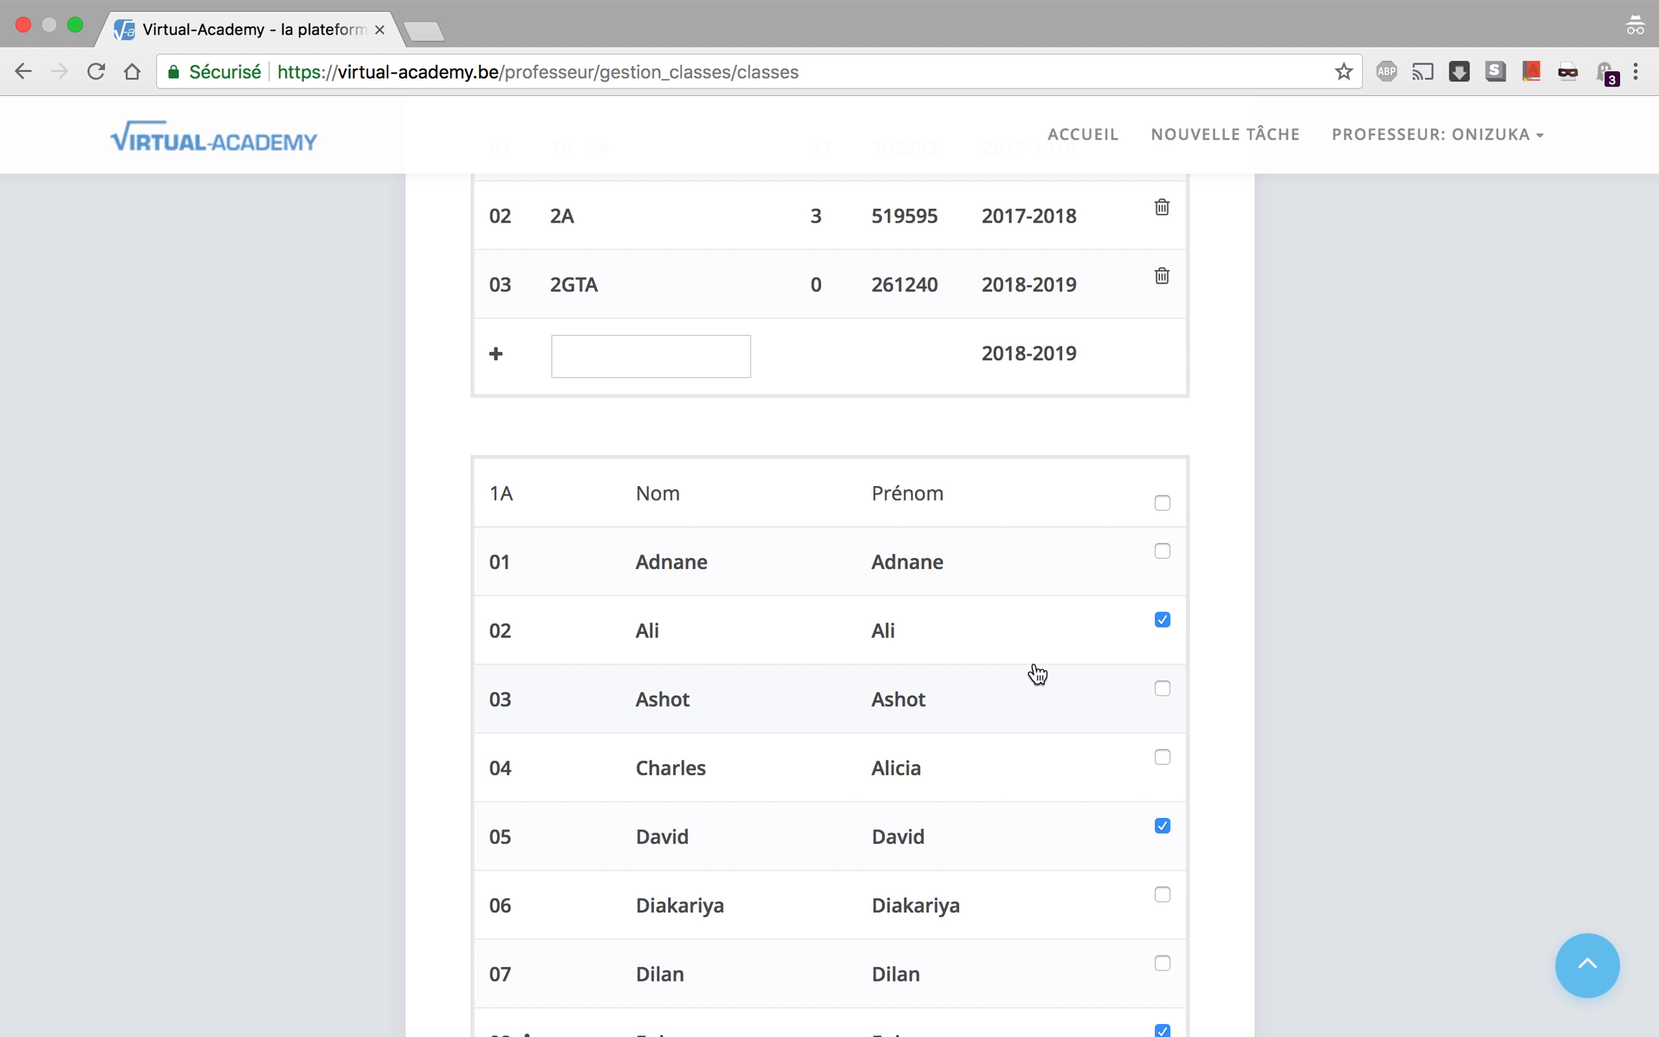
scroll(1036, 674, down, 7)
scroll(1037, 673, down, 10)
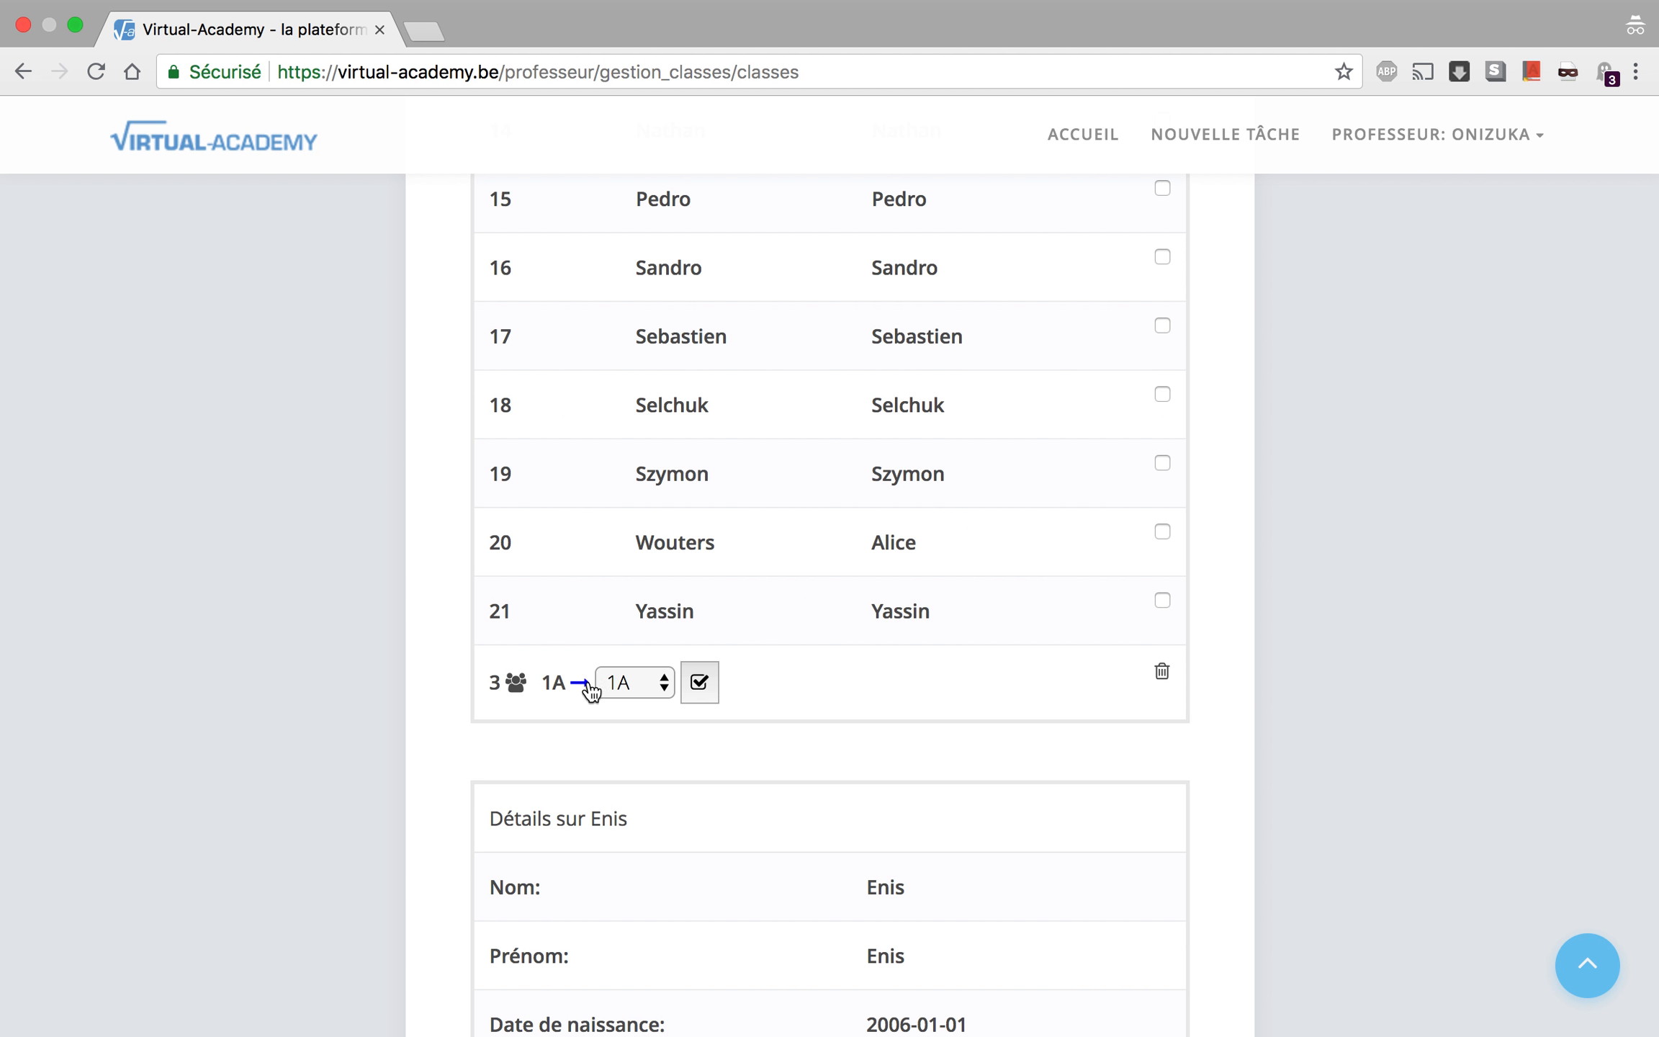
click(623, 682)
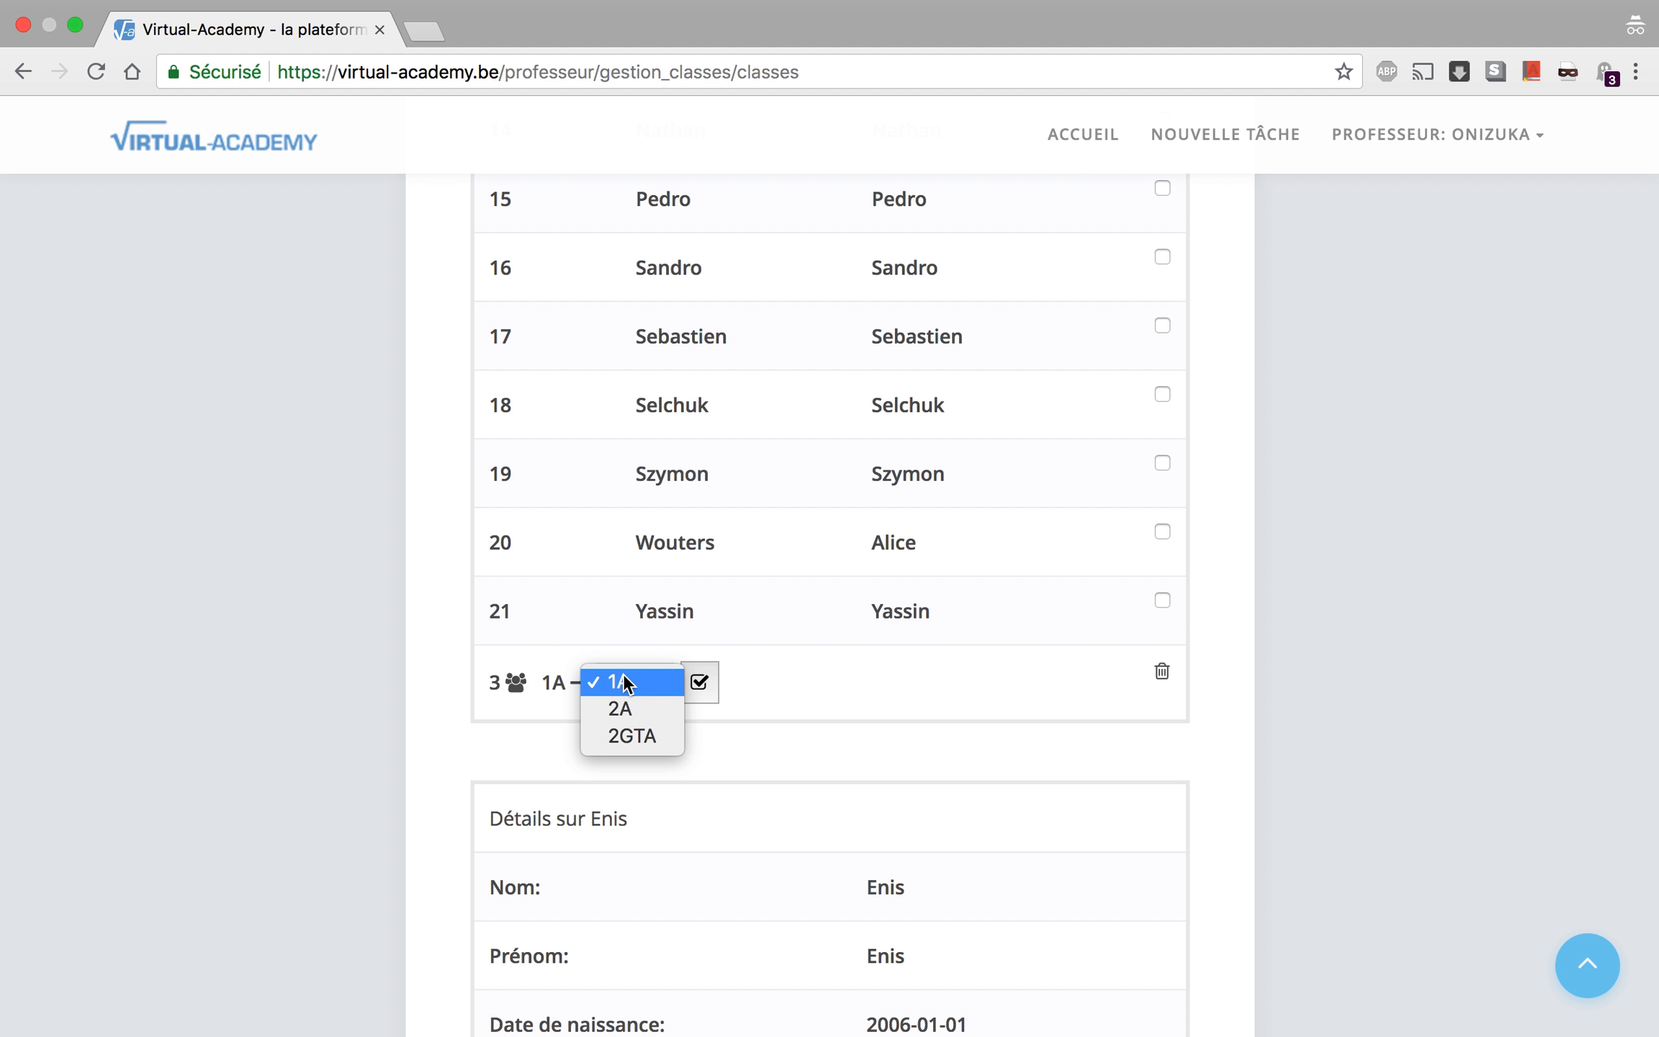
click(639, 735)
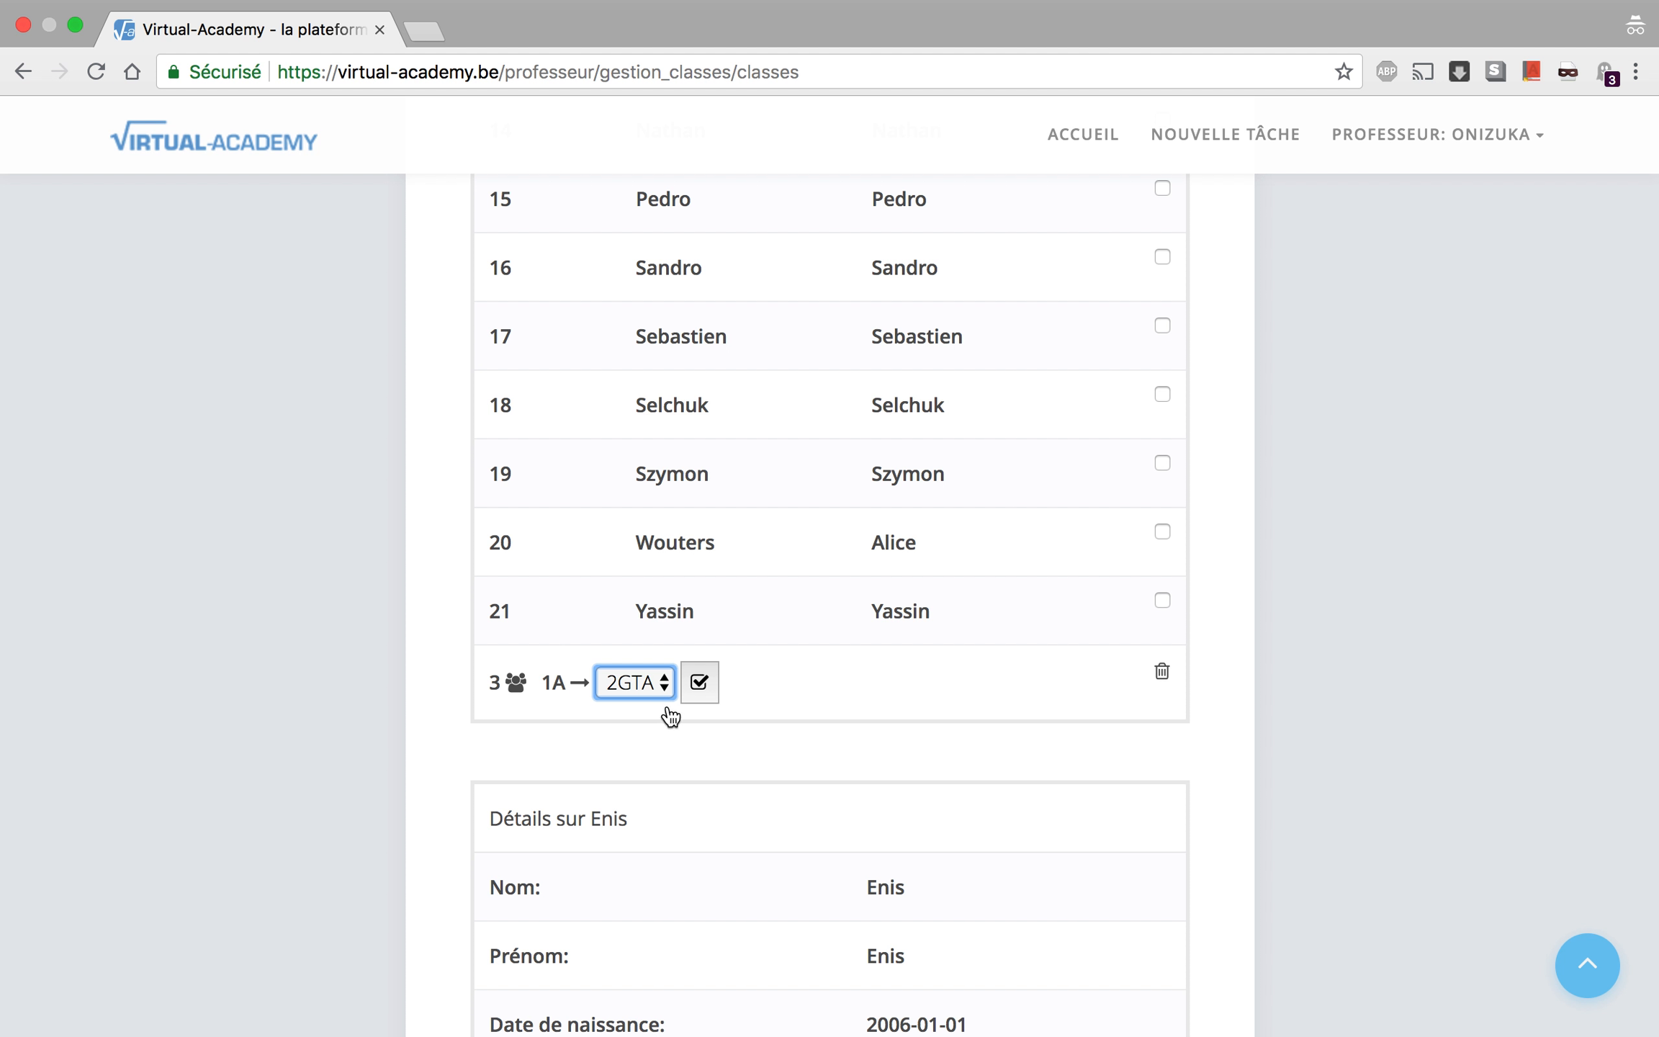
click(699, 683)
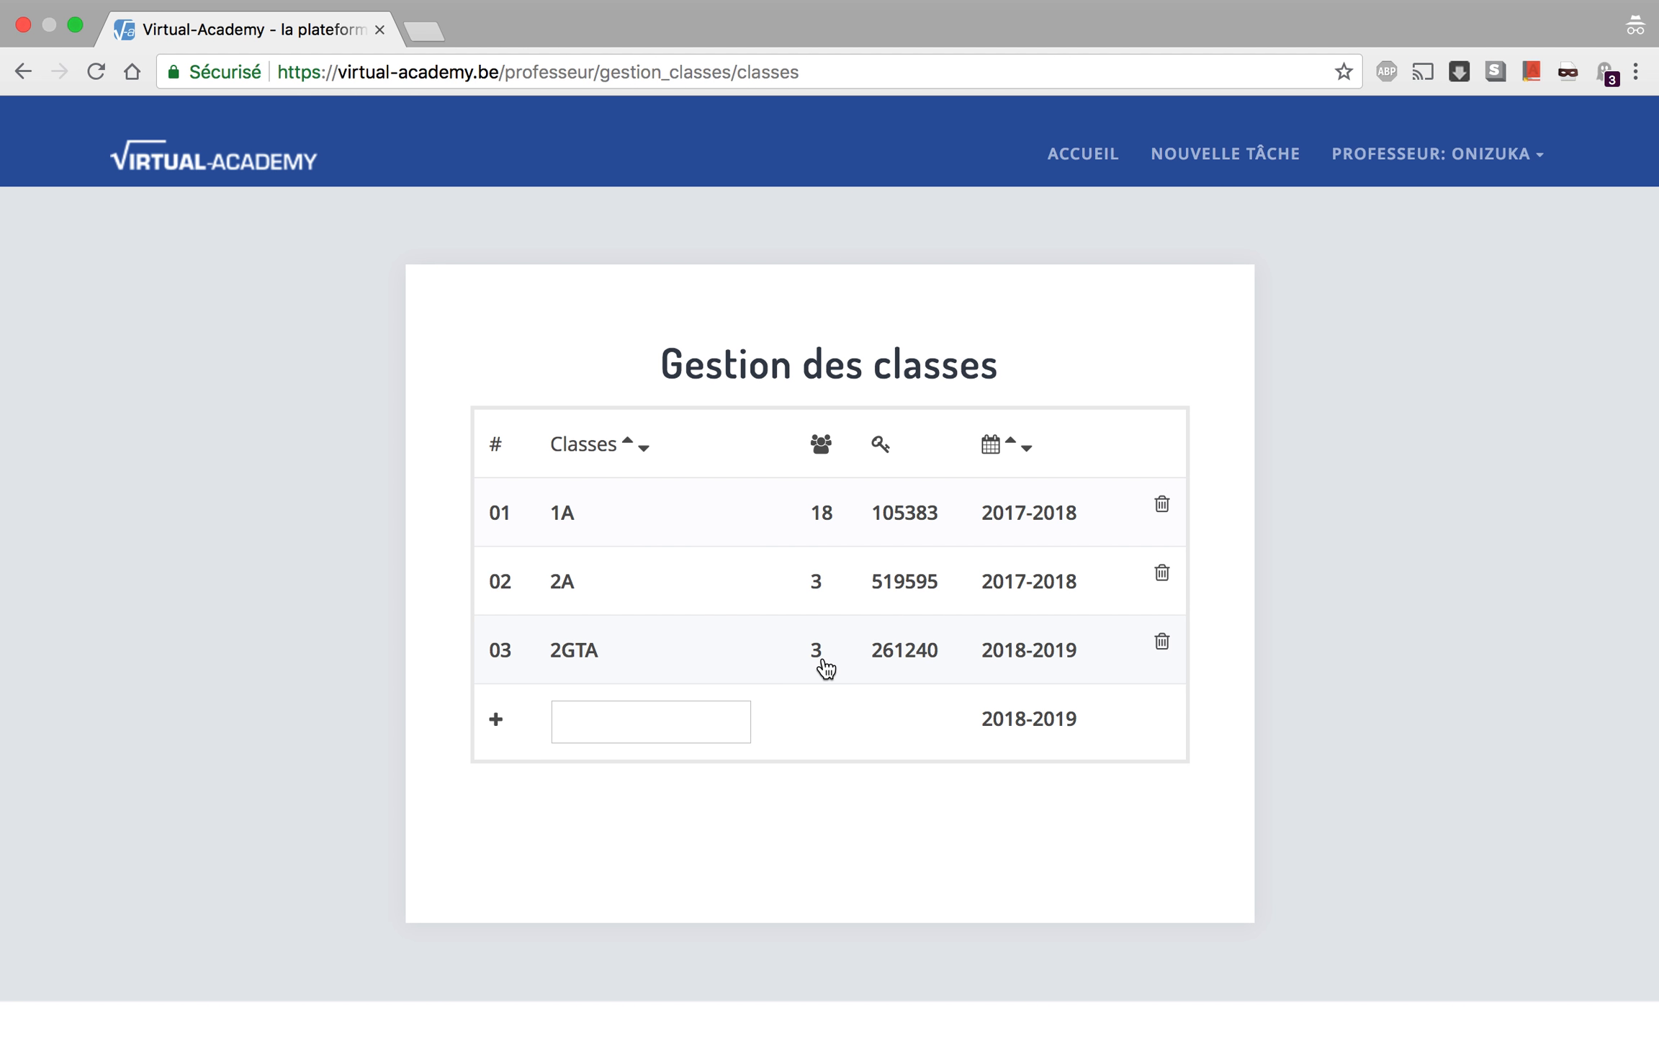
Show the 2GTA student list and delete student 03 from that class
click(725, 662)
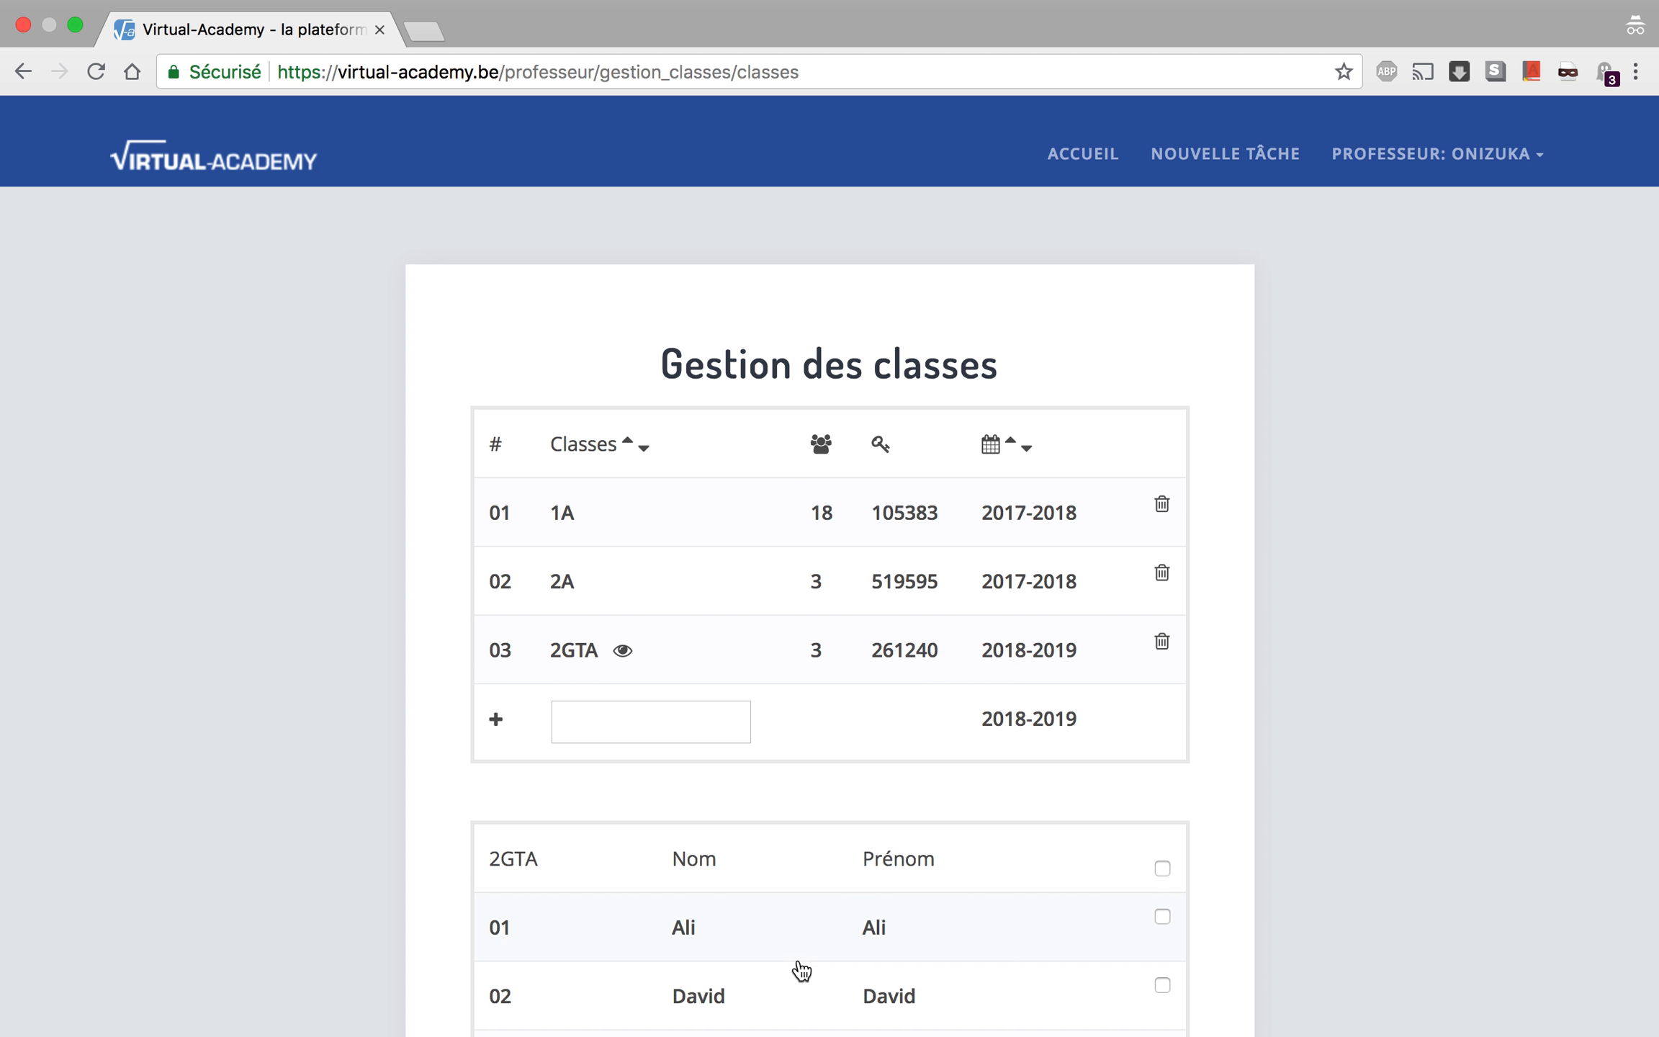
scroll(801, 970, down, 5)
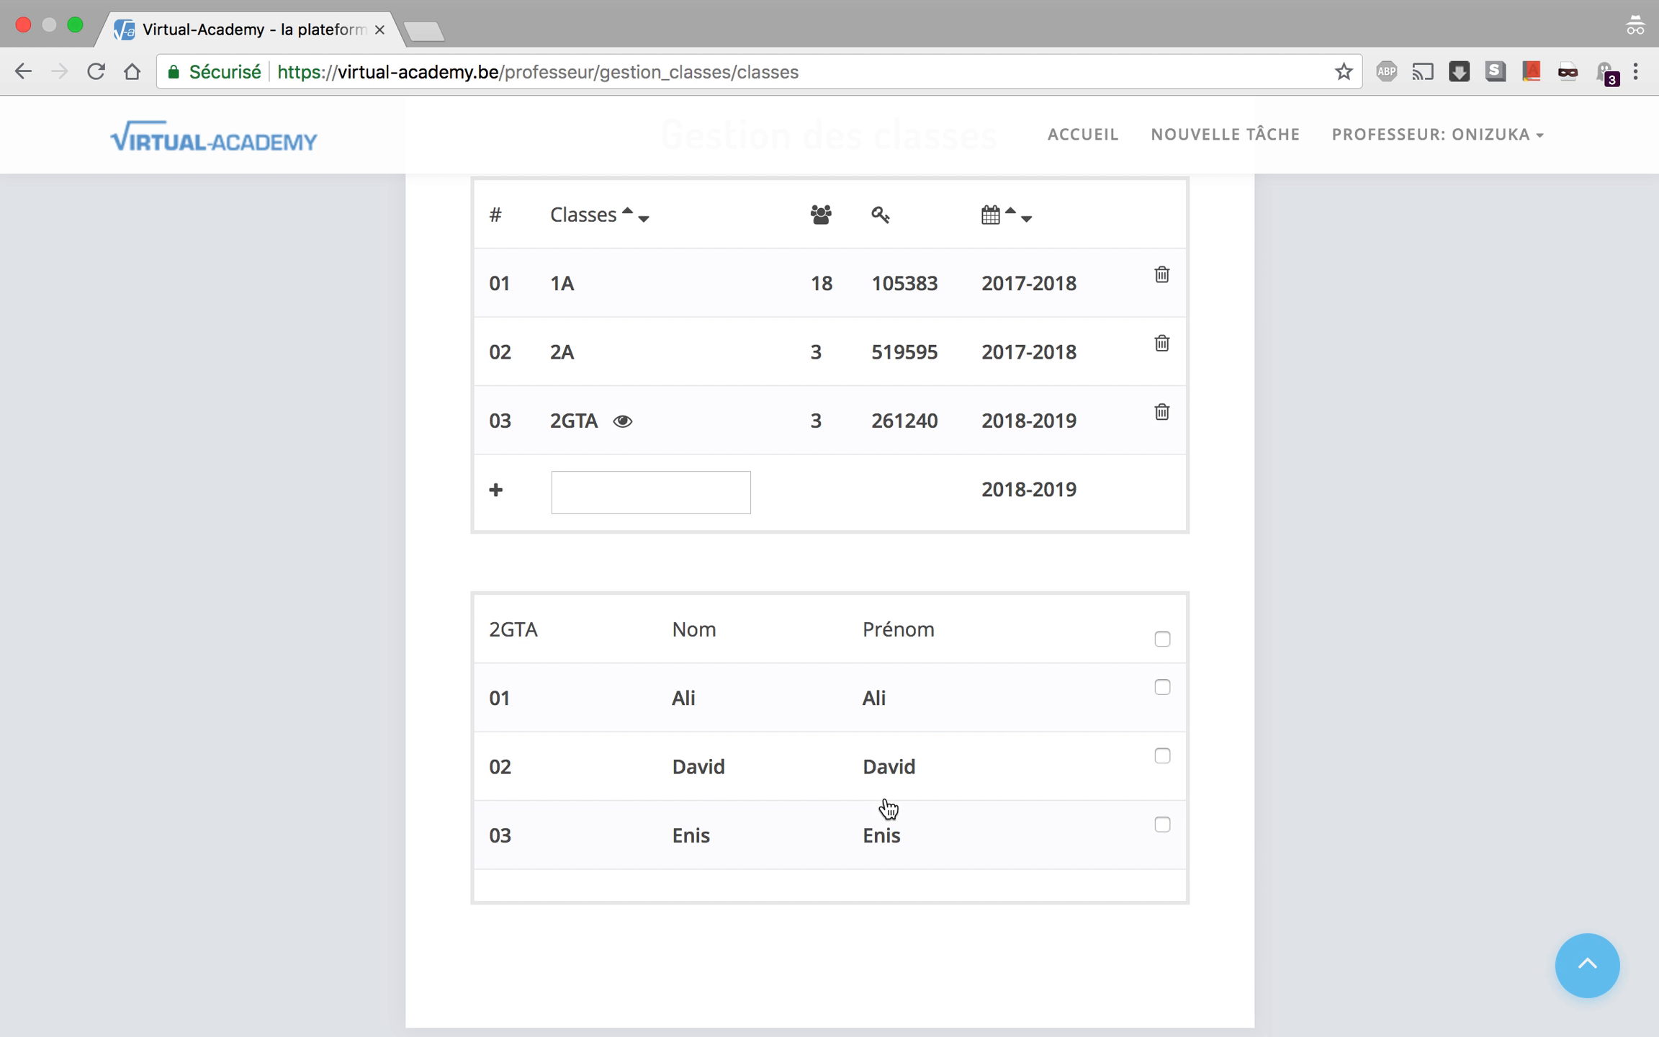
click(873, 846)
scroll(873, 846, down, 1)
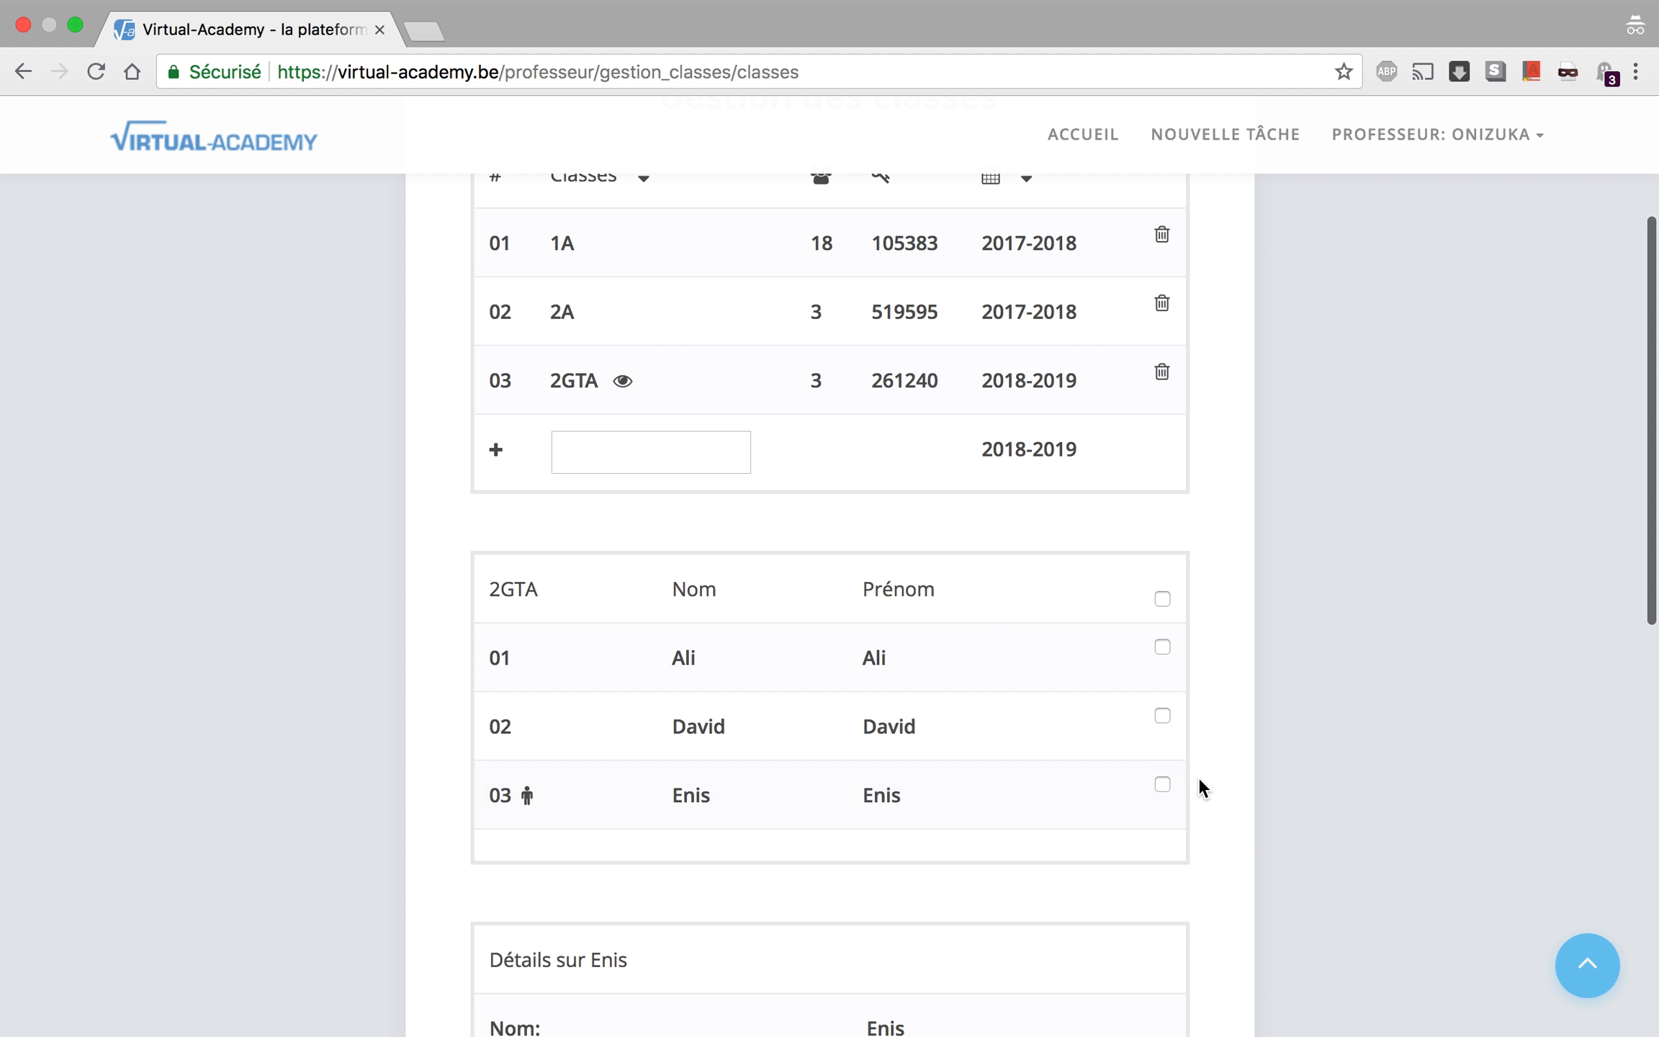
click(1163, 786)
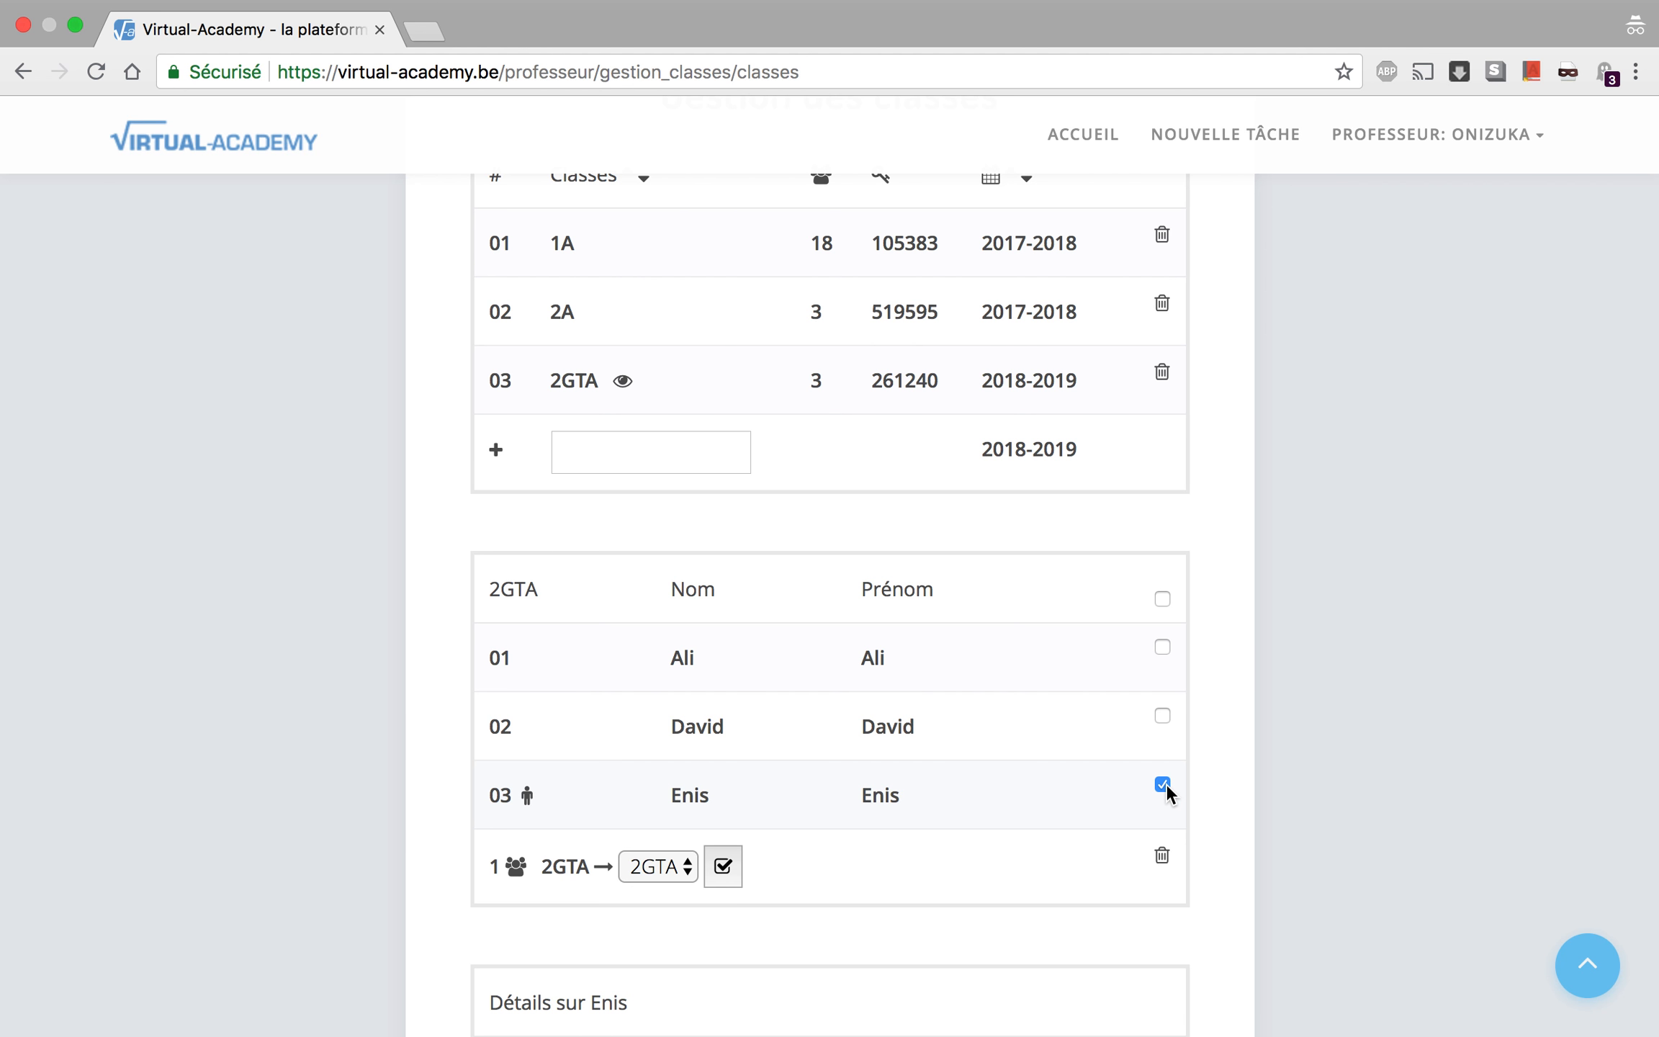
click(1162, 859)
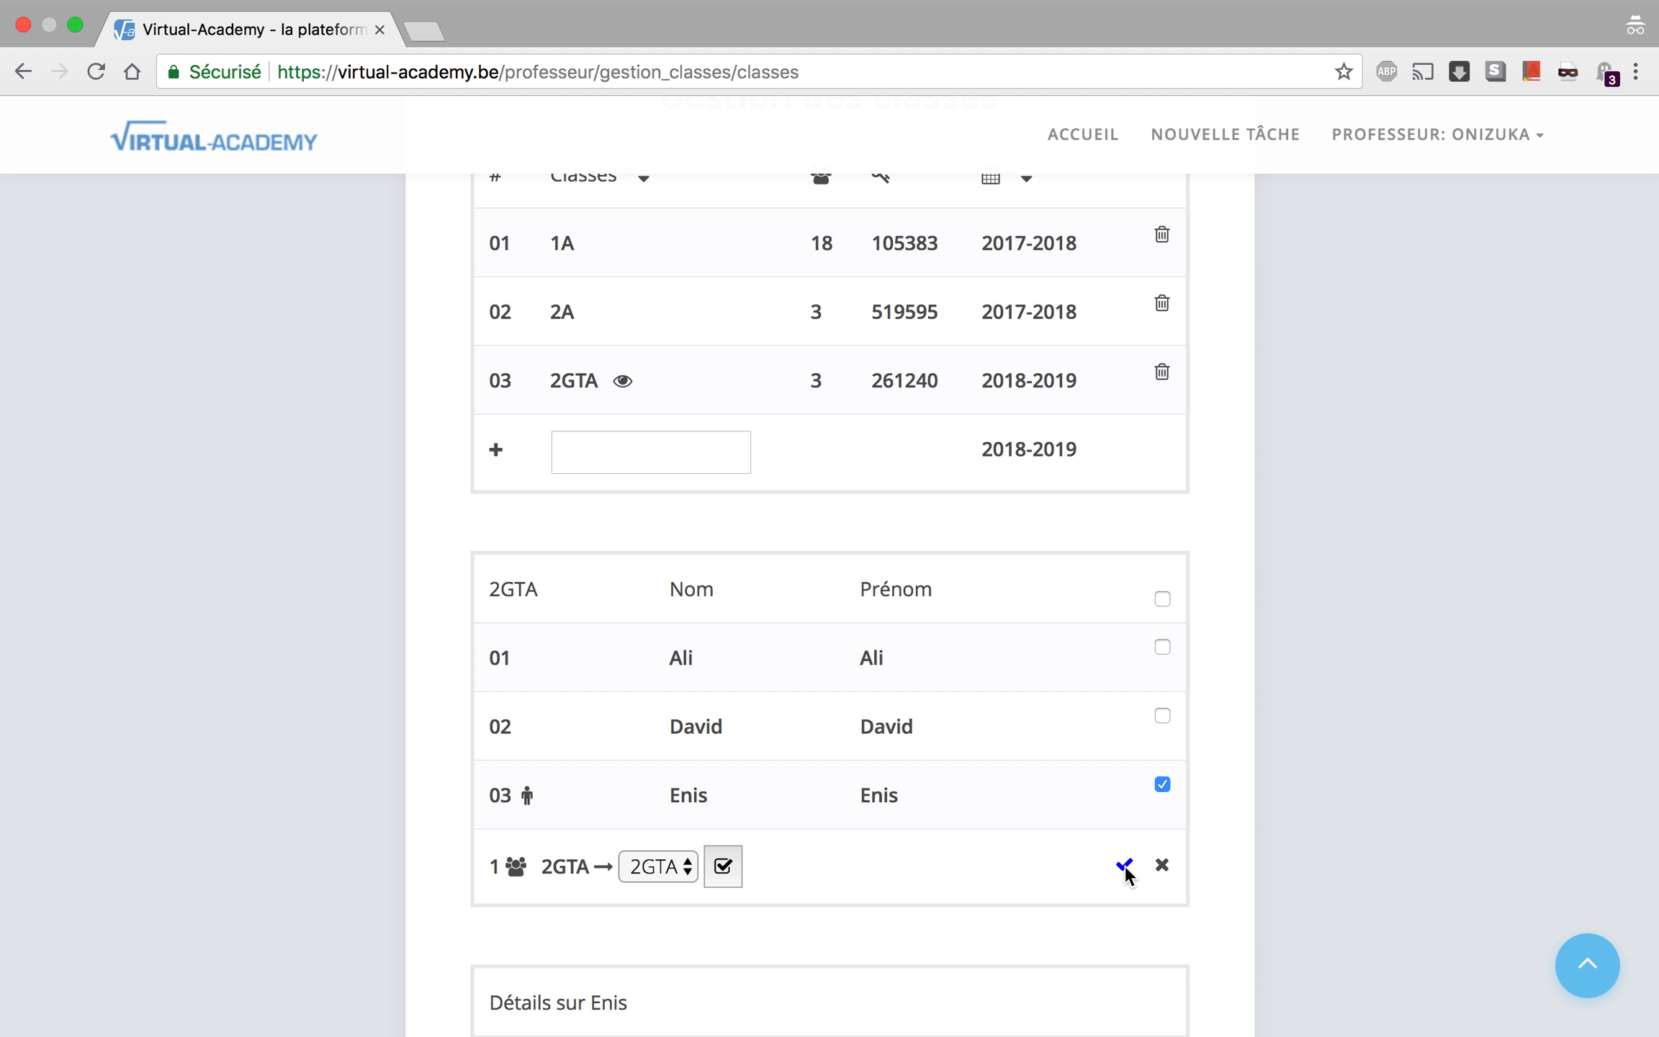
click(1124, 865)
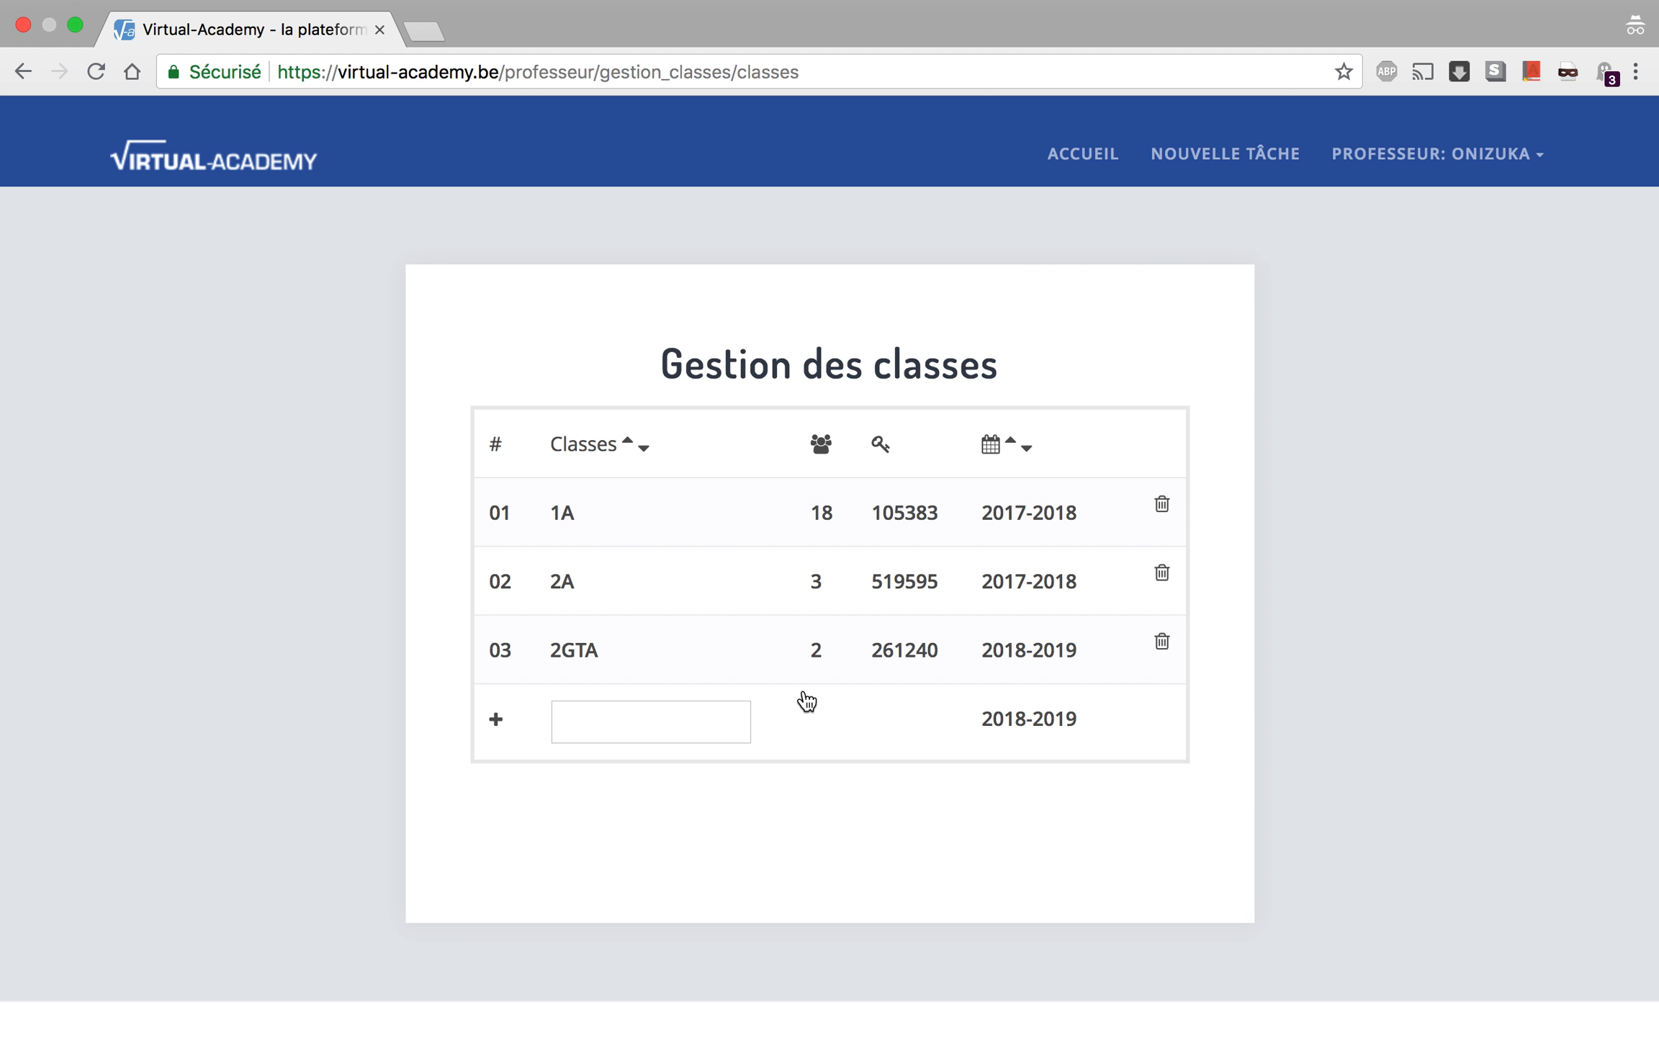
Review the remaining students in class 2GTA
click(826, 678)
scroll(839, 850, down, 4)
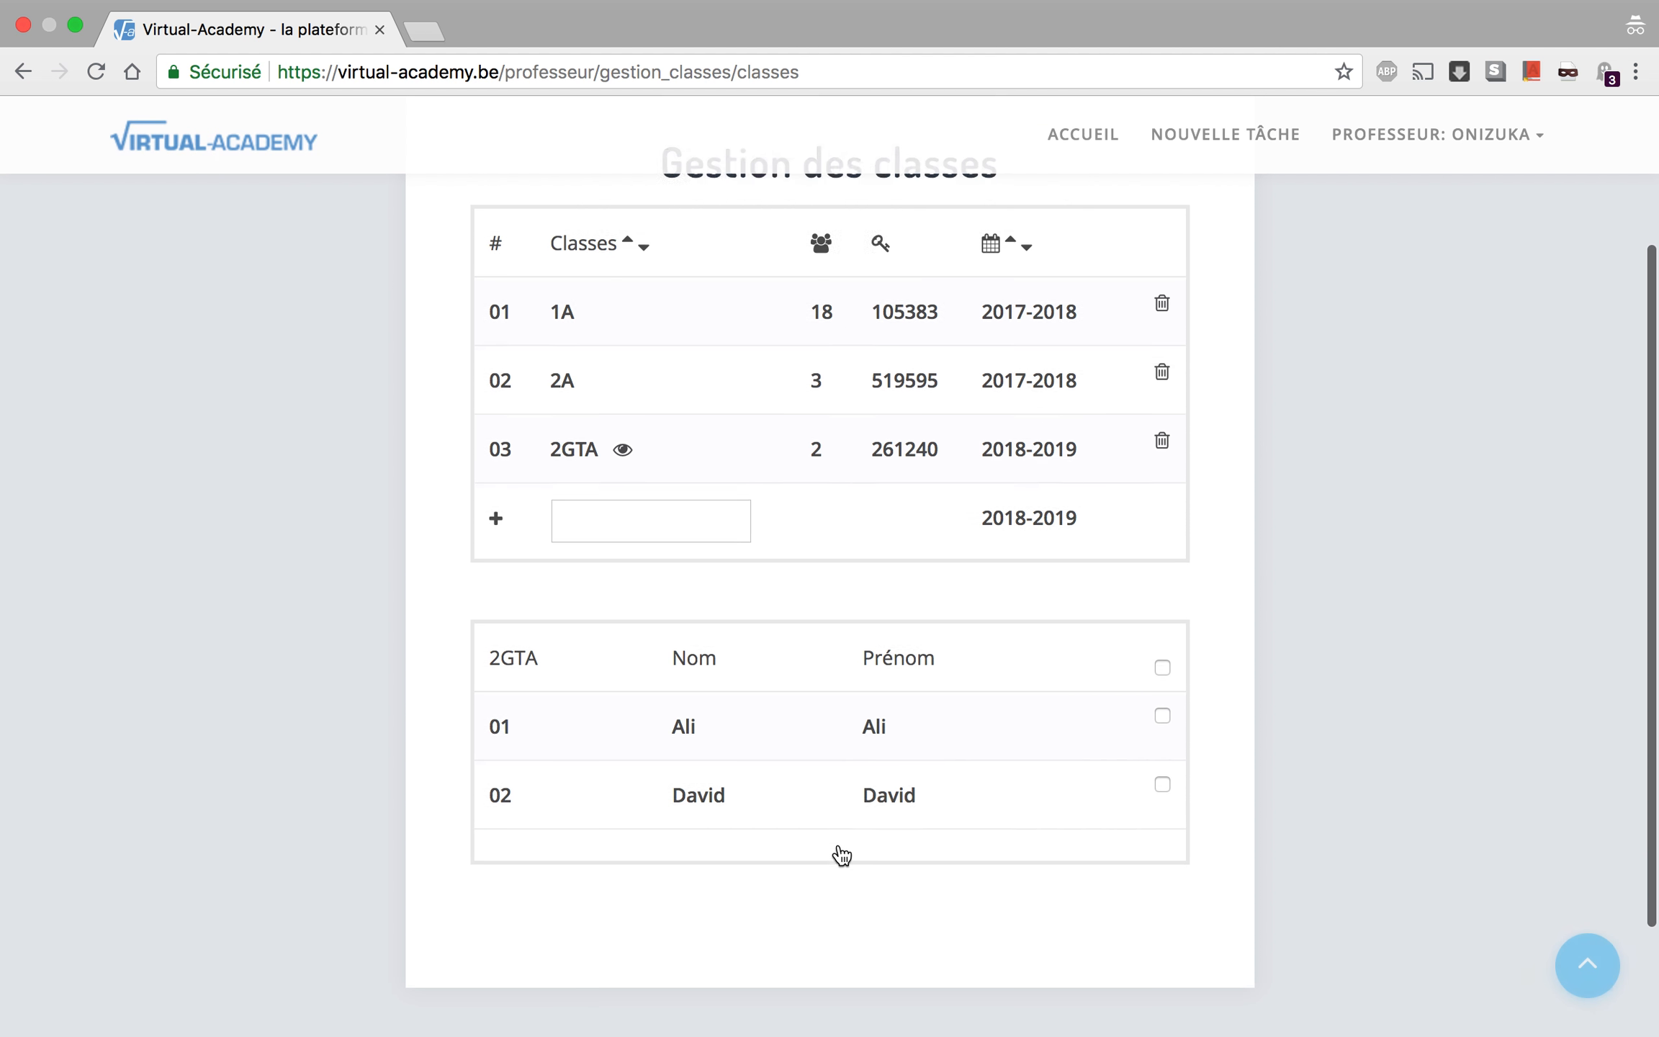
scroll(839, 844, up, 4)
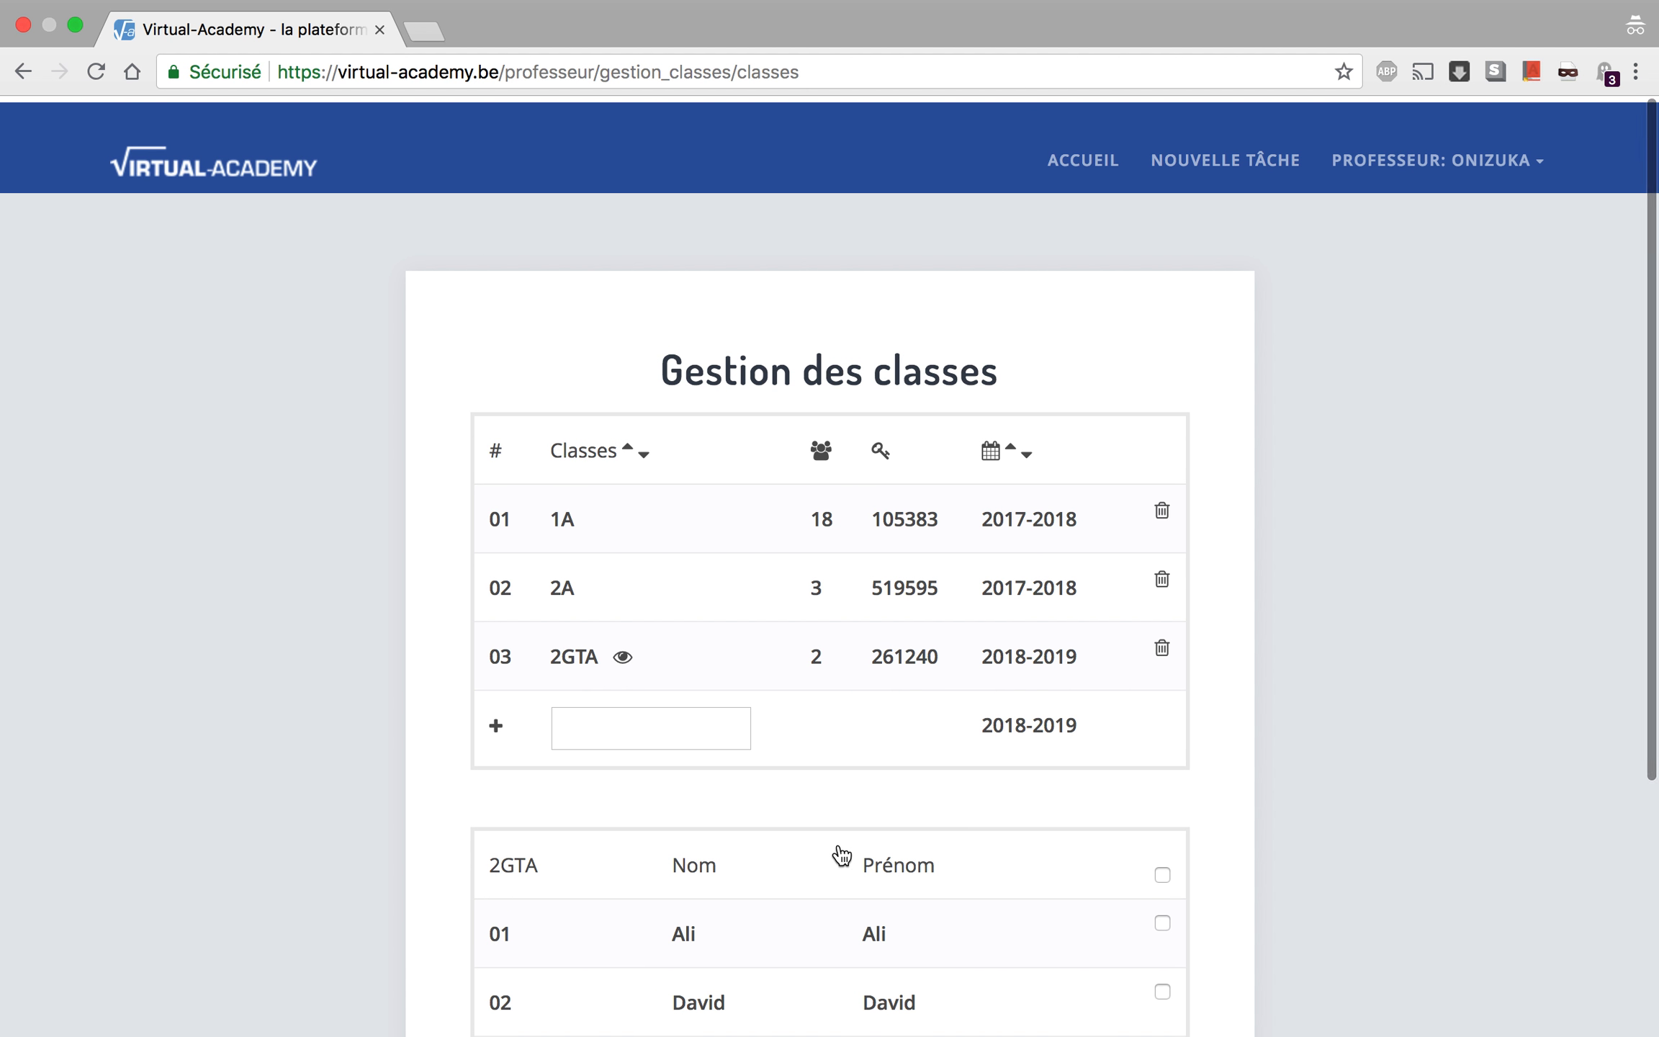